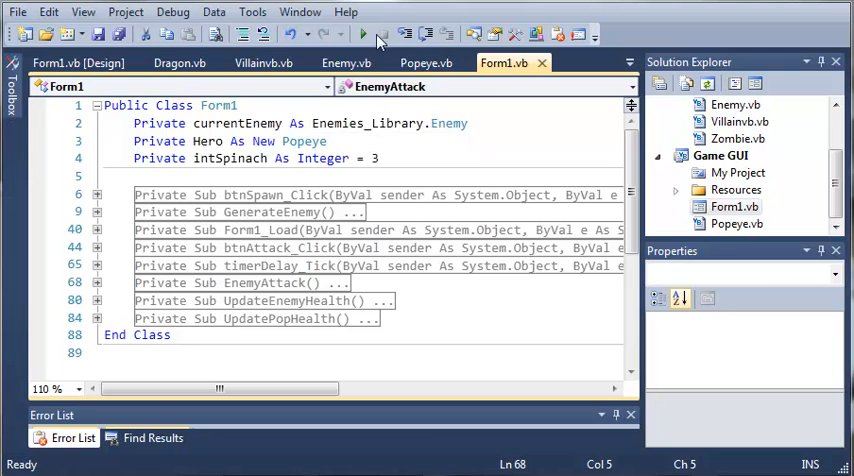
Build and launch the Game GUI project with debugging.
click(362, 35)
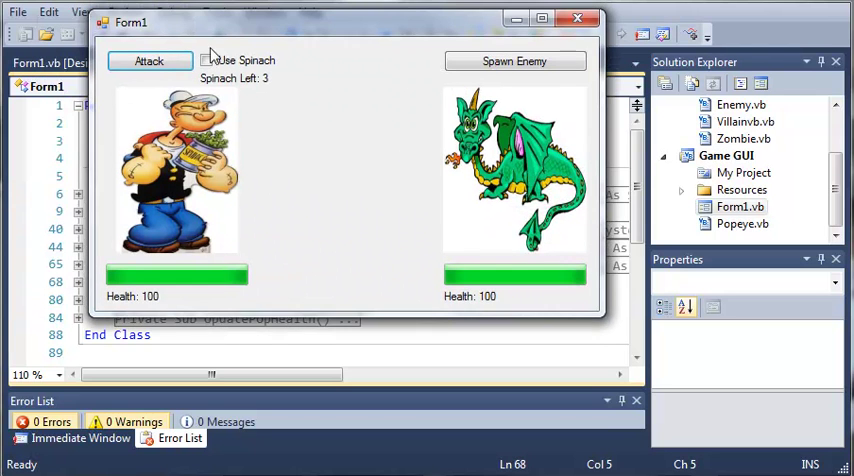
Move the game window aside and attack the dragon until the win message is acknowledged.
drag(198, 27, 236, 106)
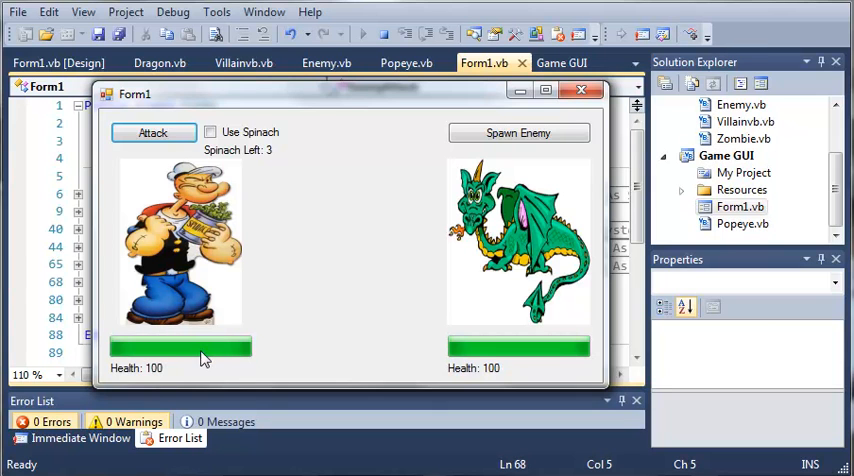
click(153, 133)
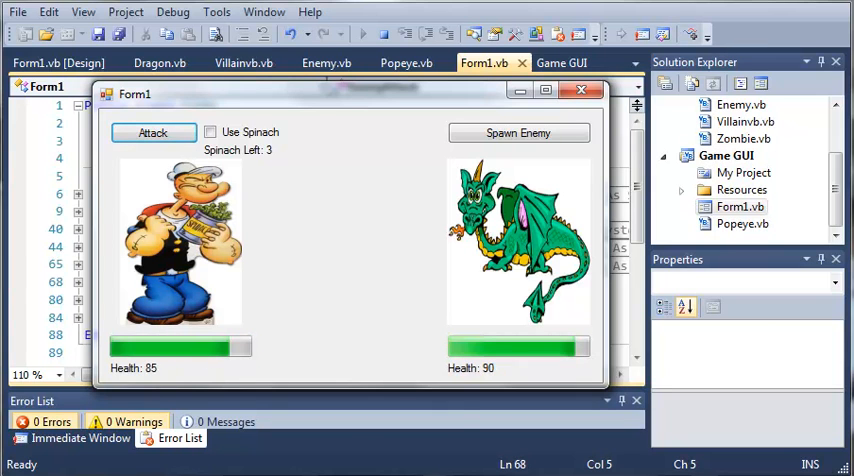
click(153, 133)
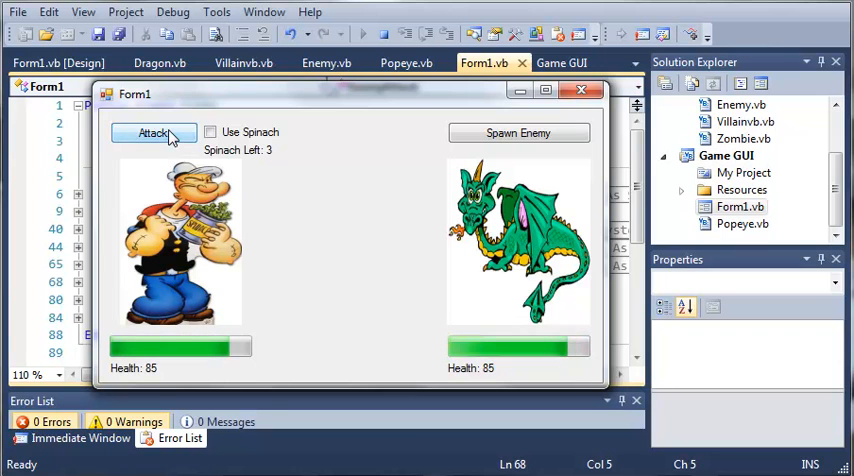
click(170, 137)
click(170, 137)
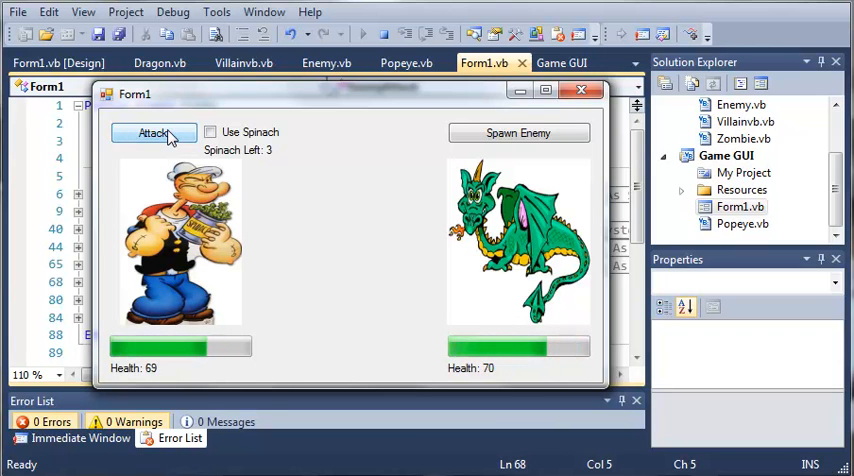
click(170, 137)
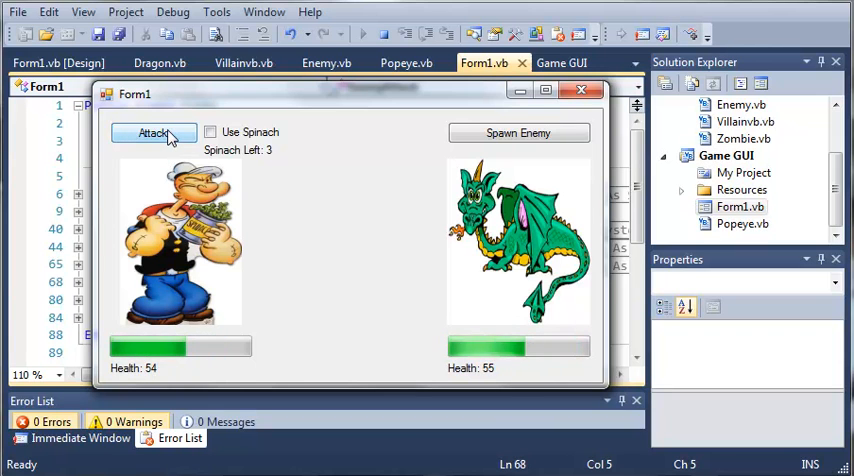
click(170, 137)
click(170, 137)
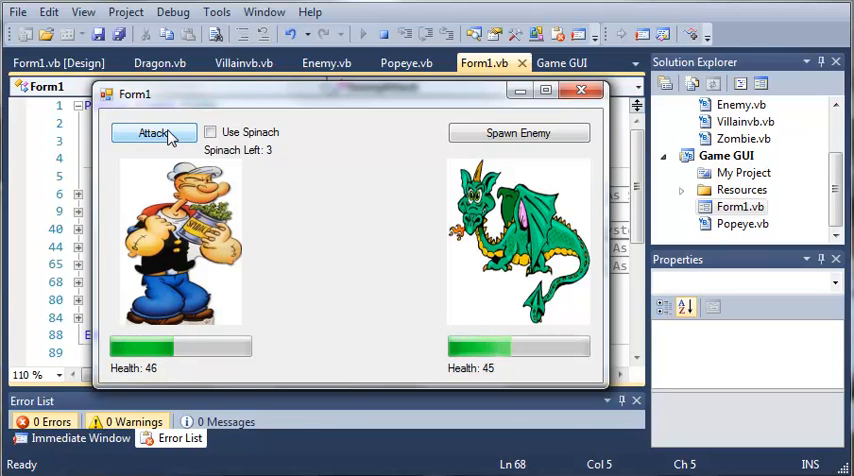
click(170, 137)
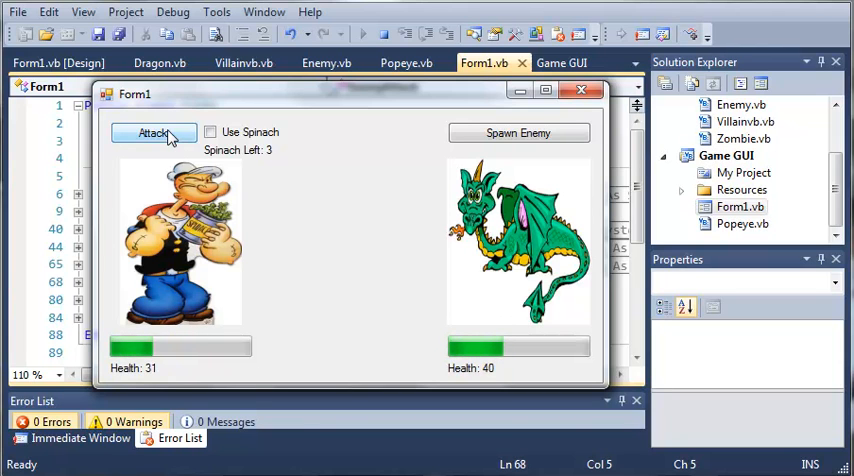
click(170, 137)
click(170, 137)
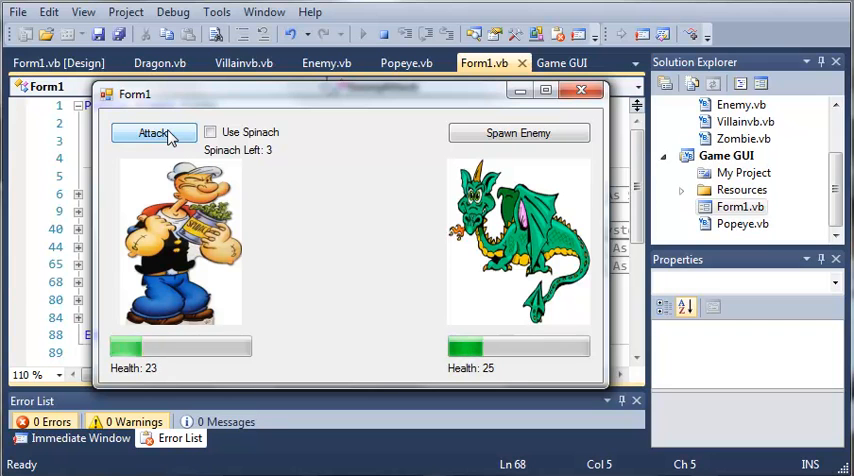
click(170, 137)
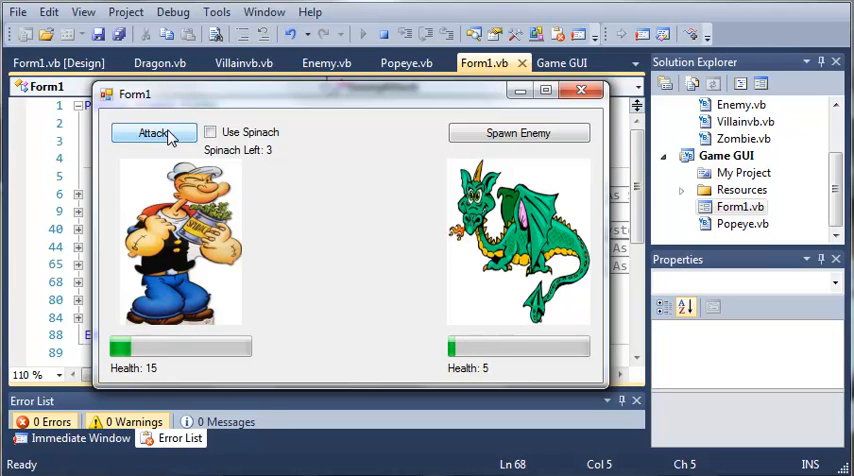
click(170, 137)
click(438, 301)
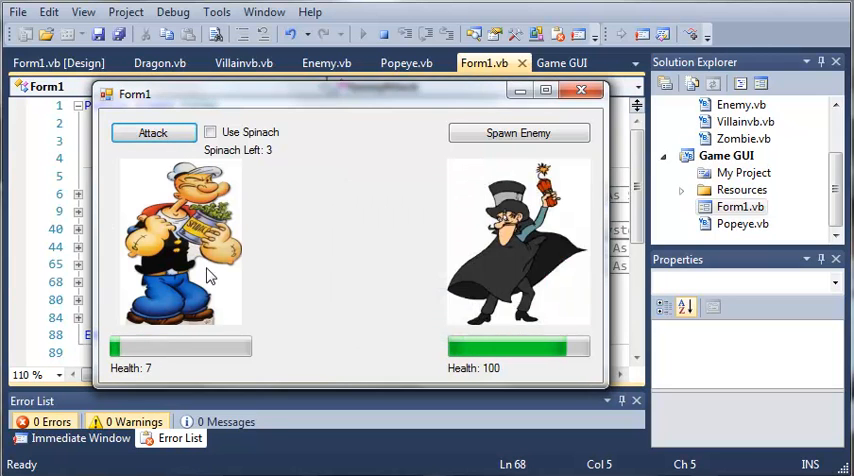
Attack the villain until 'Popeye has lost!' appears and acknowledge it so health resets to 100.
click(121, 135)
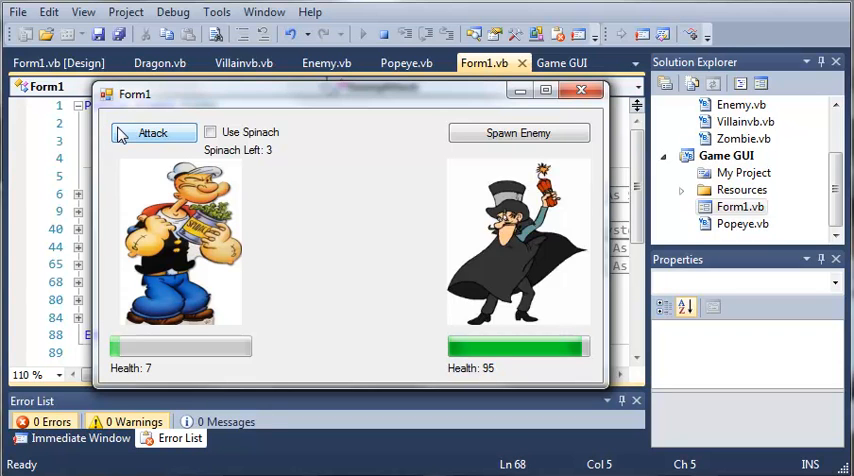
click(121, 135)
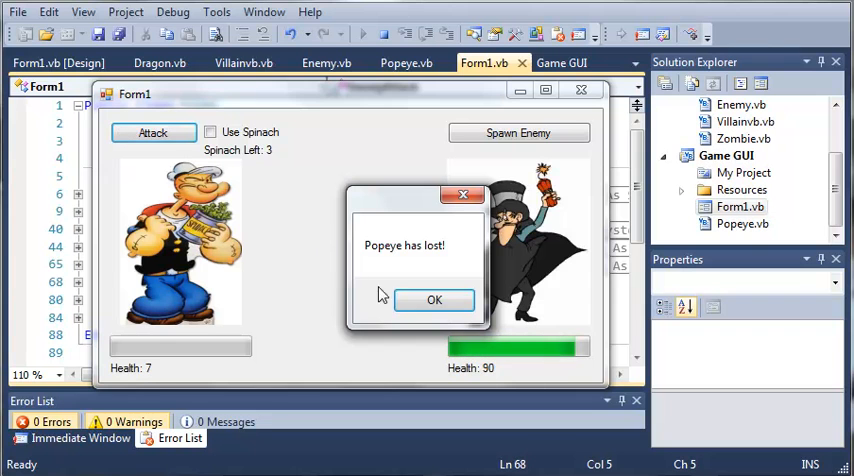
click(434, 300)
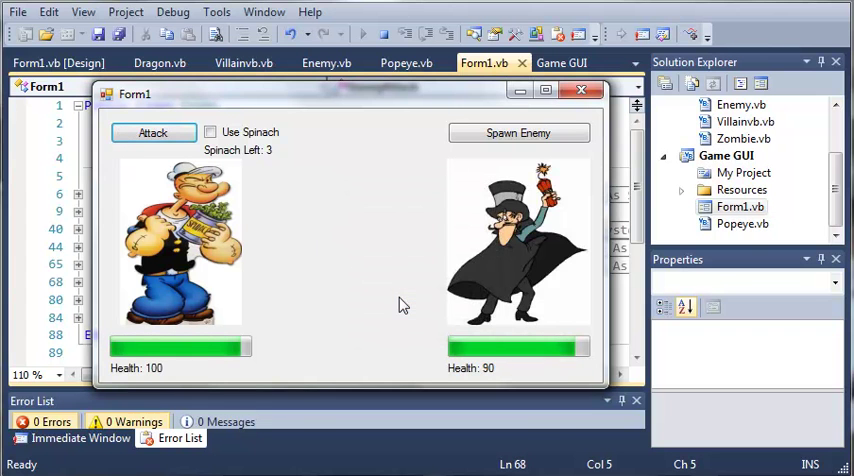
Stop the game and expand the EnemyAttack and UpdatePopHealth routines in Form1.vb.
click(581, 90)
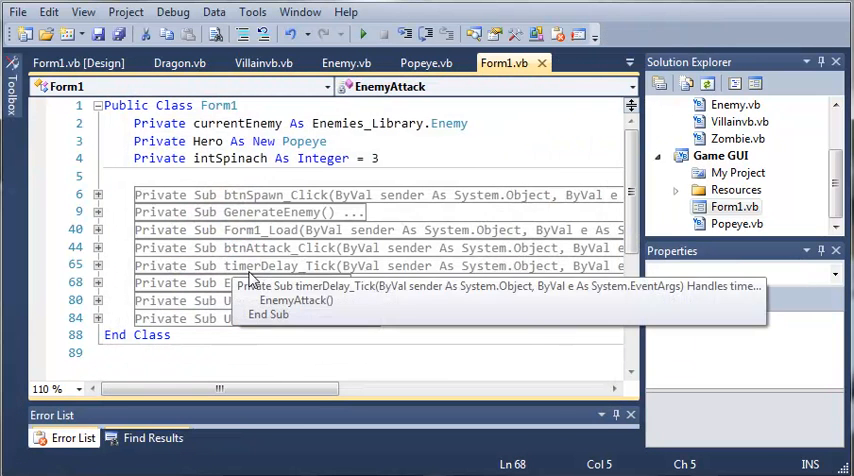
click(98, 283)
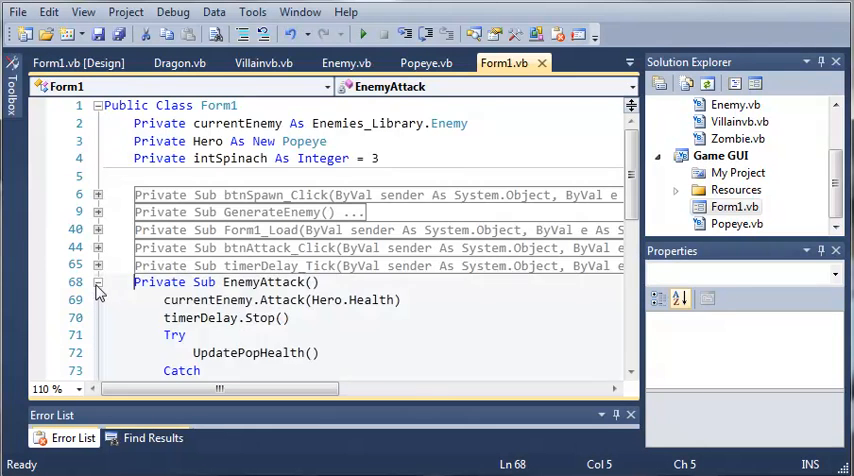
scroll(179, 320, down, 5)
scroll(179, 320, up, 3)
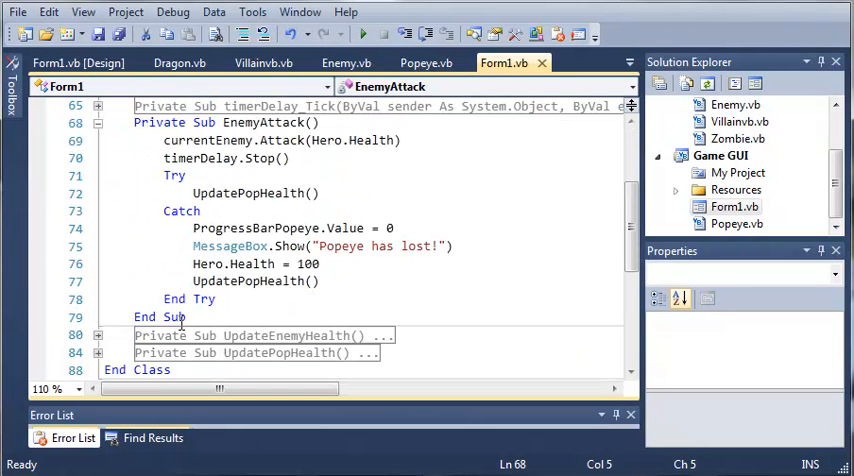
scroll(182, 320, up, 3)
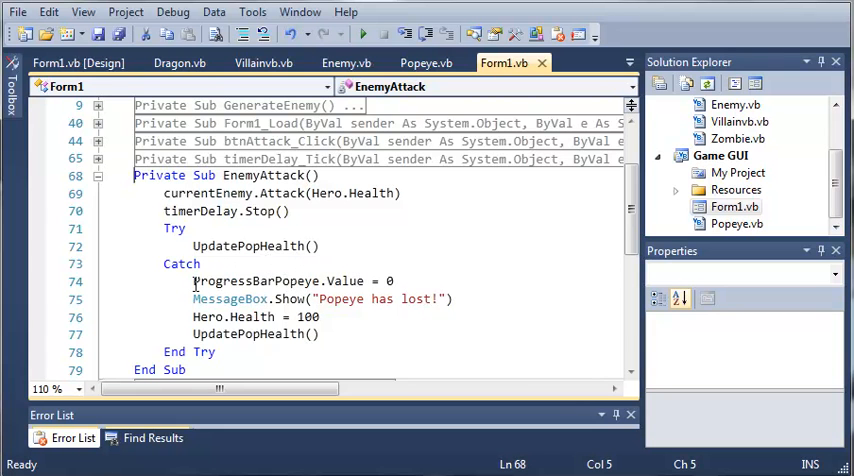
scroll(193, 284, down, 3)
scroll(193, 284, down, 3)
scroll(172, 239, up, 1)
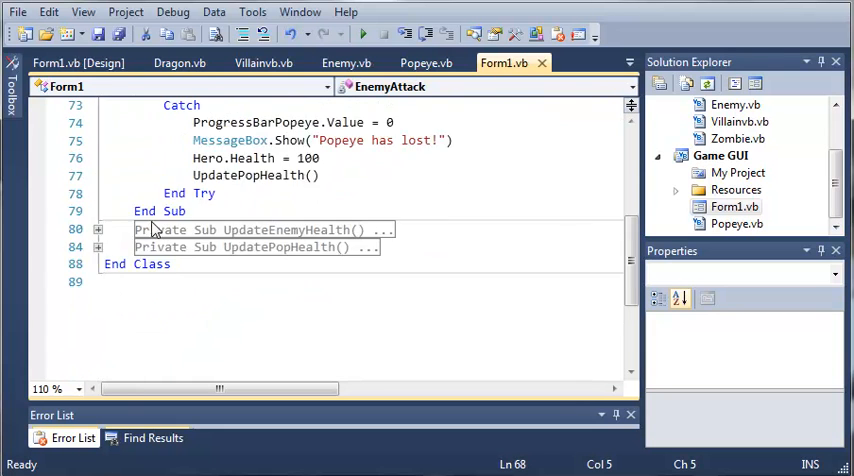
click(98, 246)
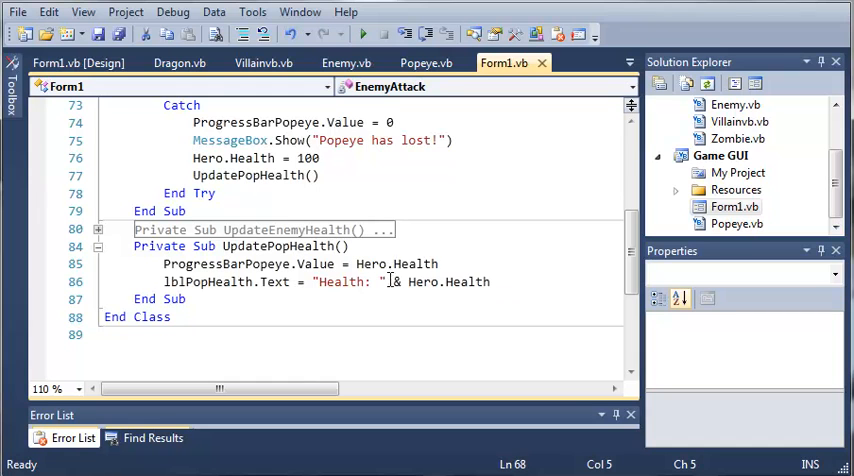
click(388, 250)
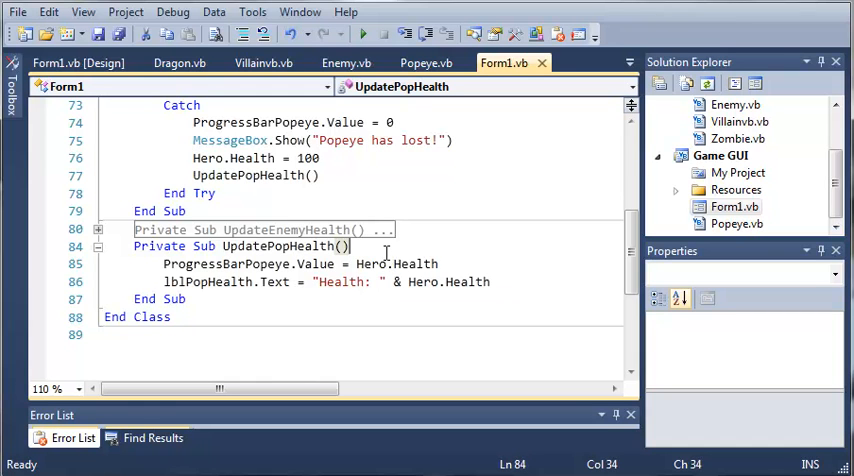
key(Return)
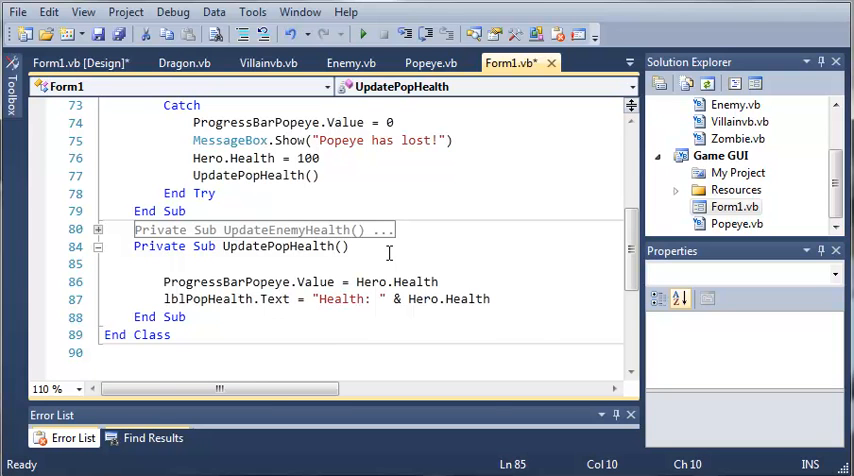
text(If H)
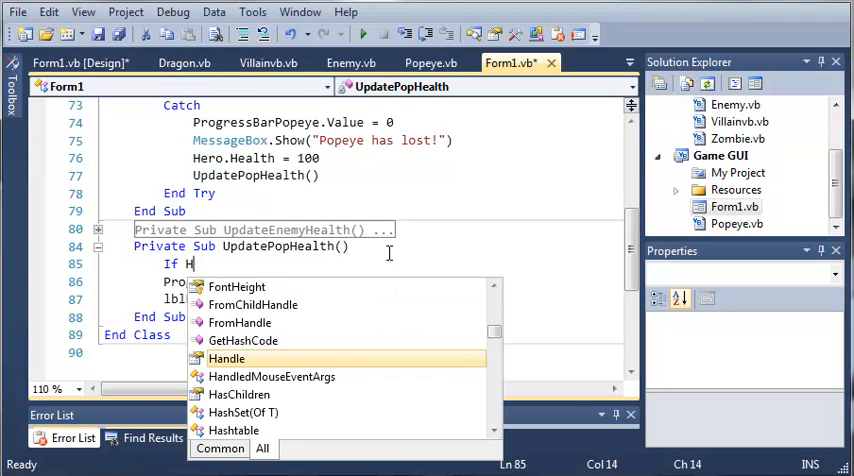
text(ero.Health )
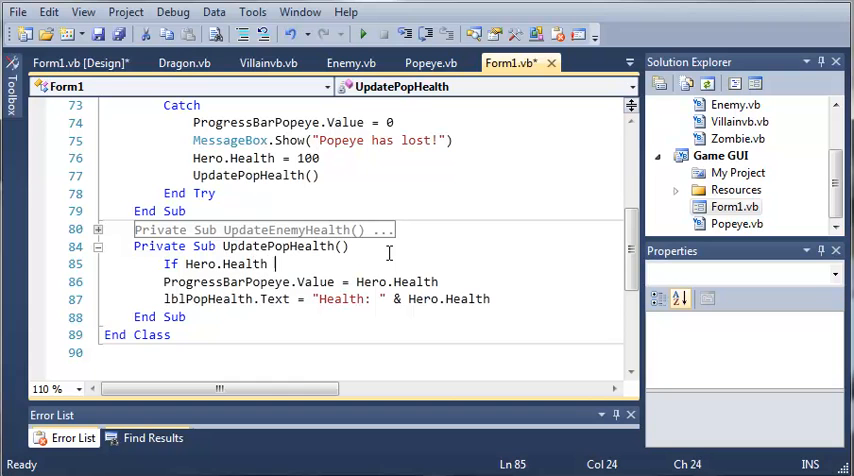
text(= 0 )
text(Then)
key(Return)
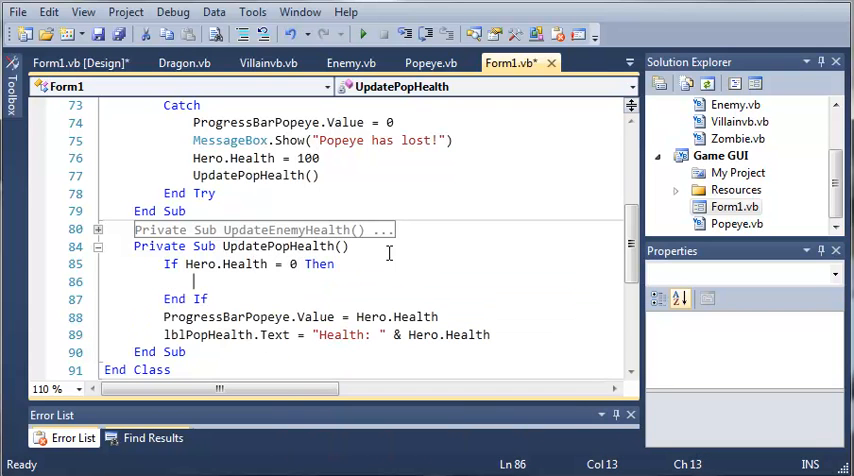
text(Throw )
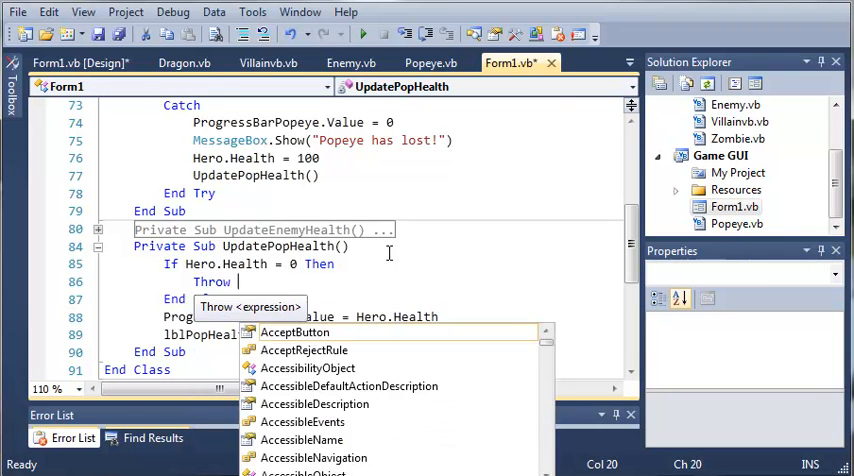
text(New Excep)
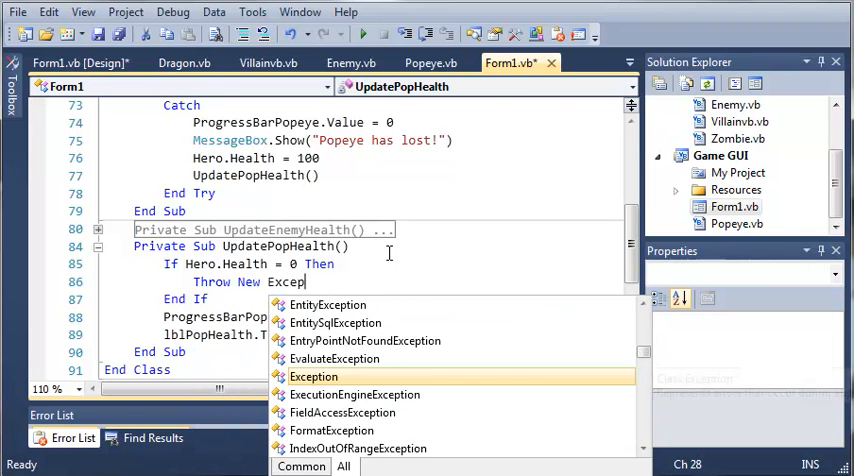
text(tion)
click(389, 246)
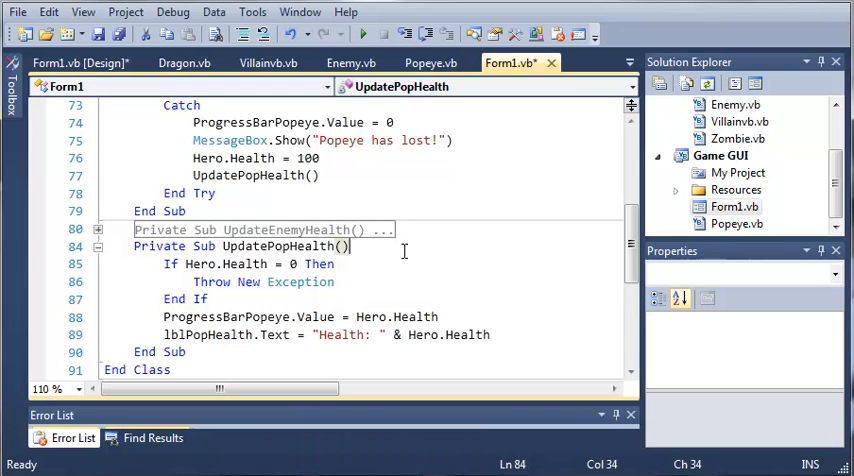
click(352, 264)
drag(336, 281, 194, 281)
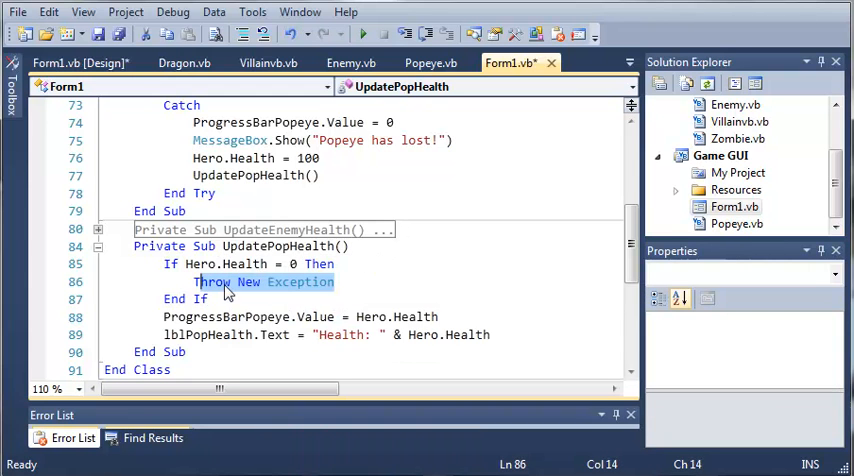
click(232, 284)
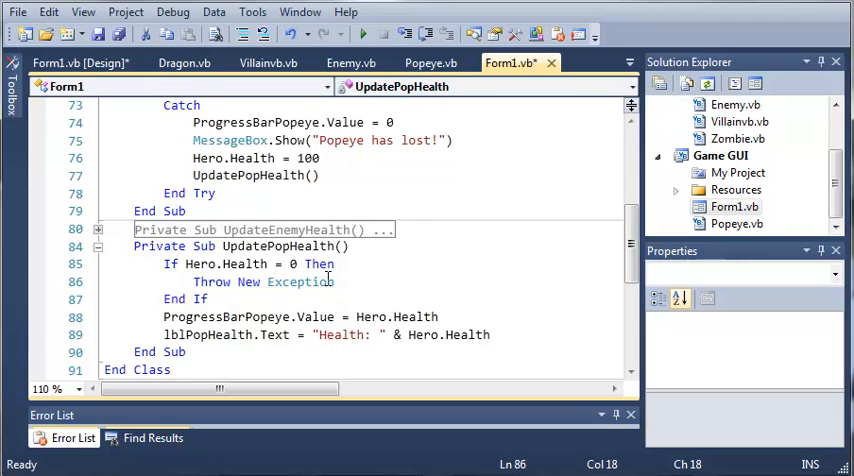
scroll(230, 285, up, 5)
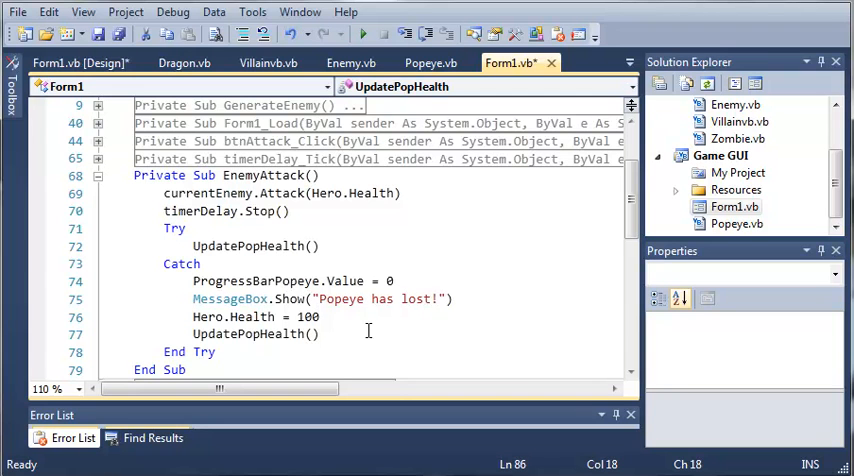
drag(320, 316, 297, 317)
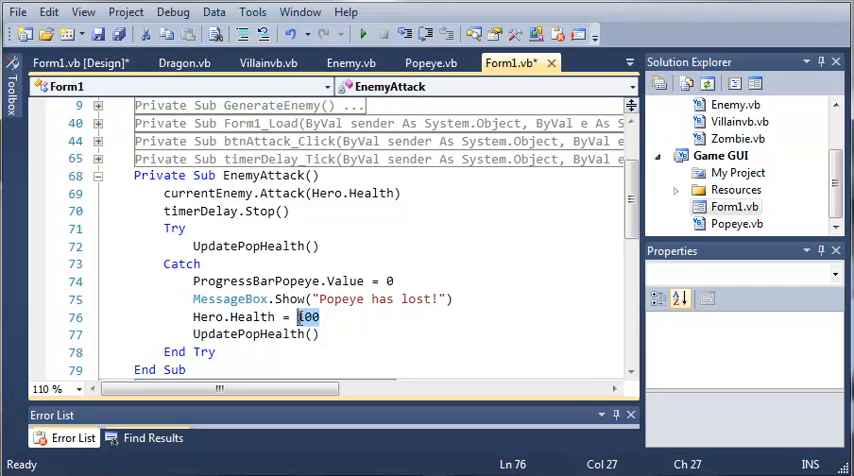
click(319, 316)
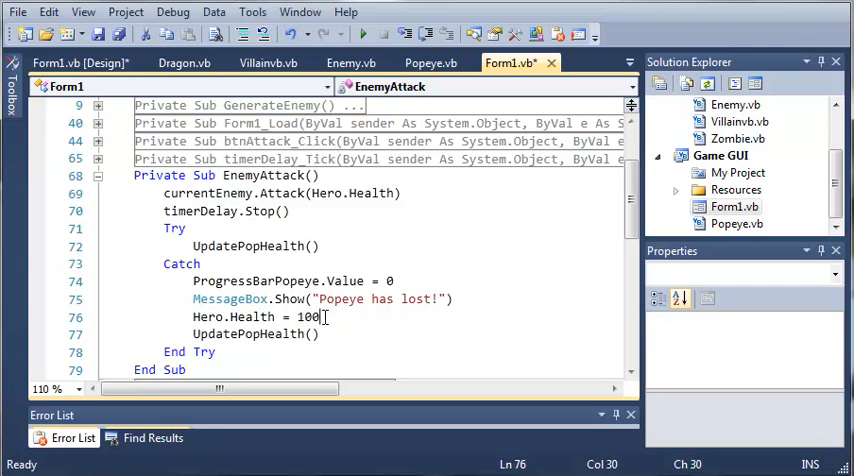
drag(319, 316, 297, 317)
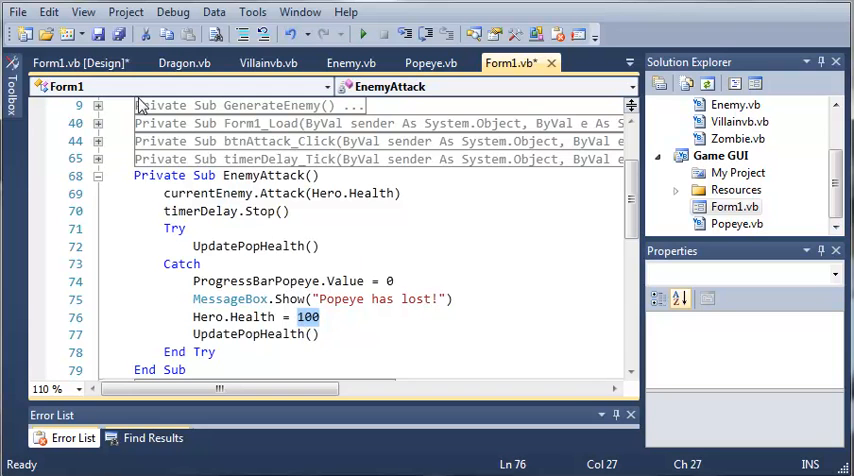
In Popeye.vb add 'Public Shared StartHealth As Integer = 250' below the Name constant.
click(430, 63)
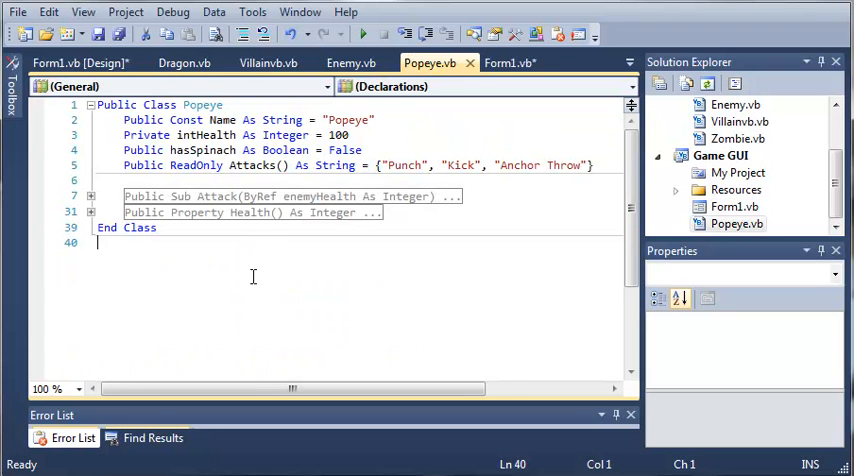
scroll(253, 277, up, 1)
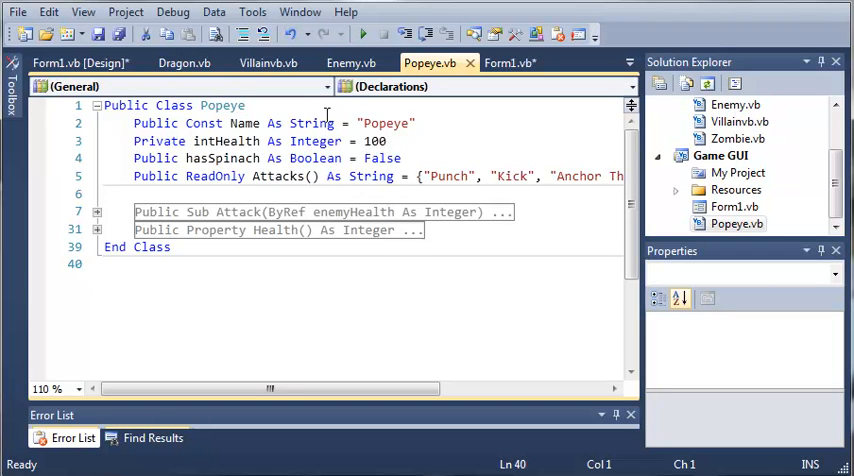
mouse_move(279, 230)
click(429, 230)
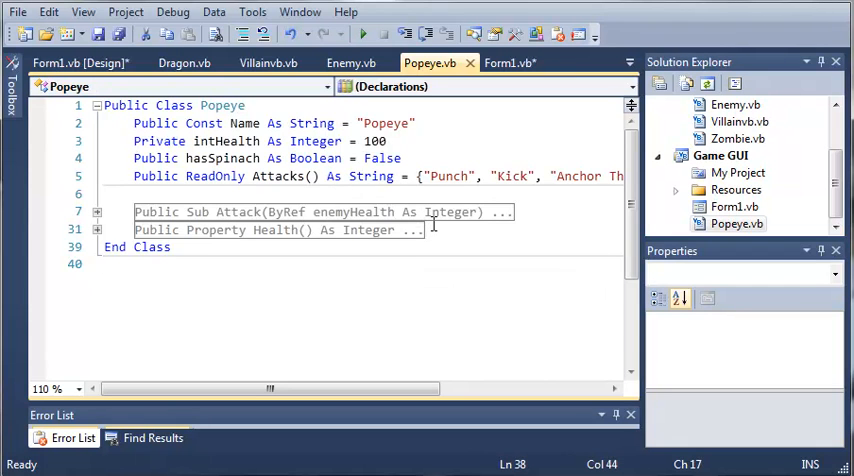
key(Return)
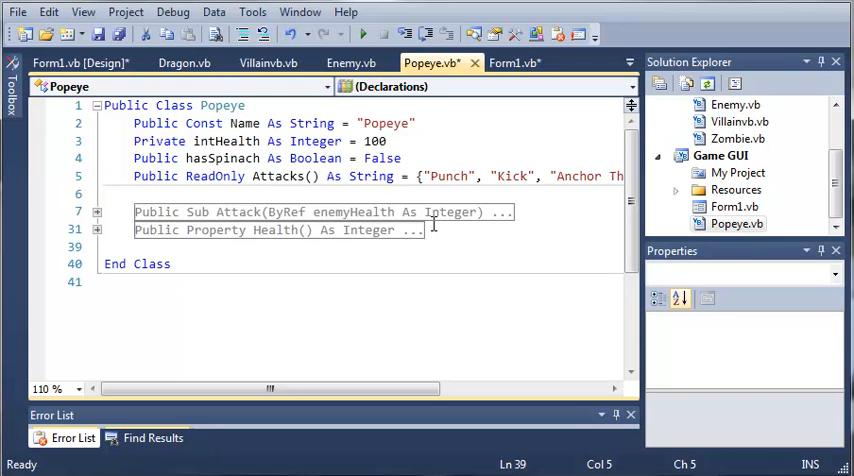
click(445, 123)
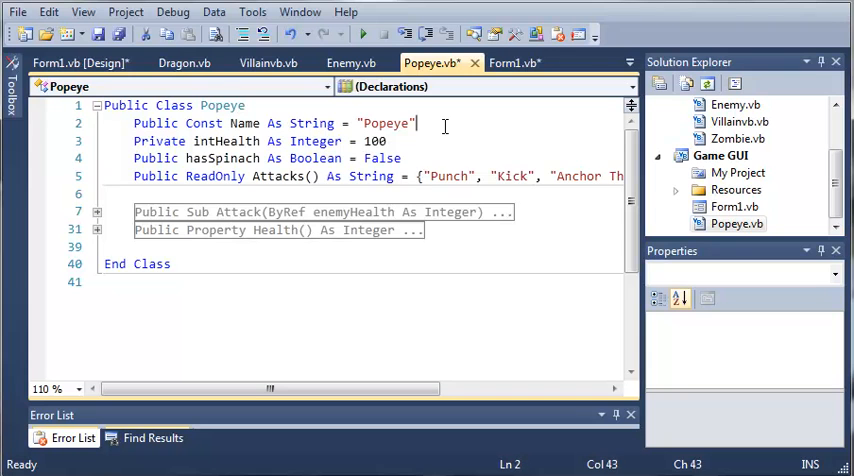
key(Return)
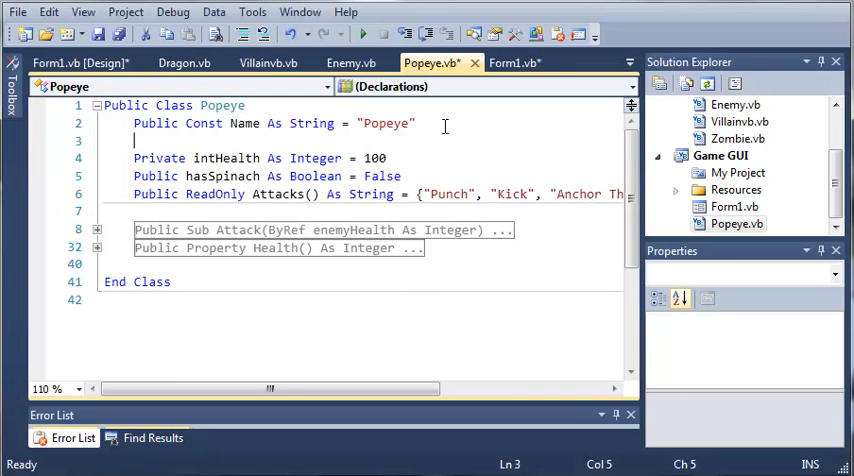
text(Public)
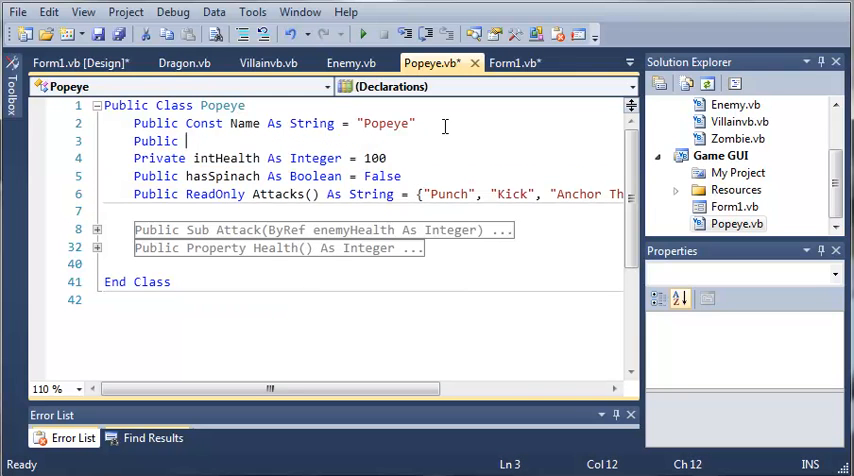
key(ctrl+space)
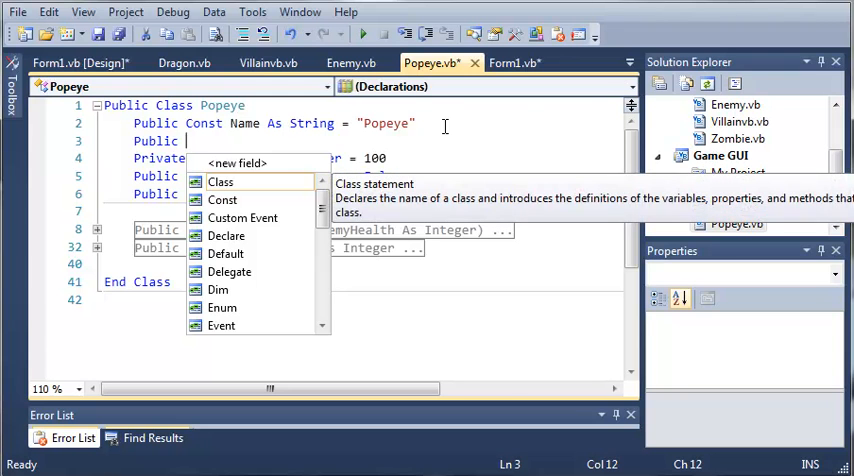
text(Shared)
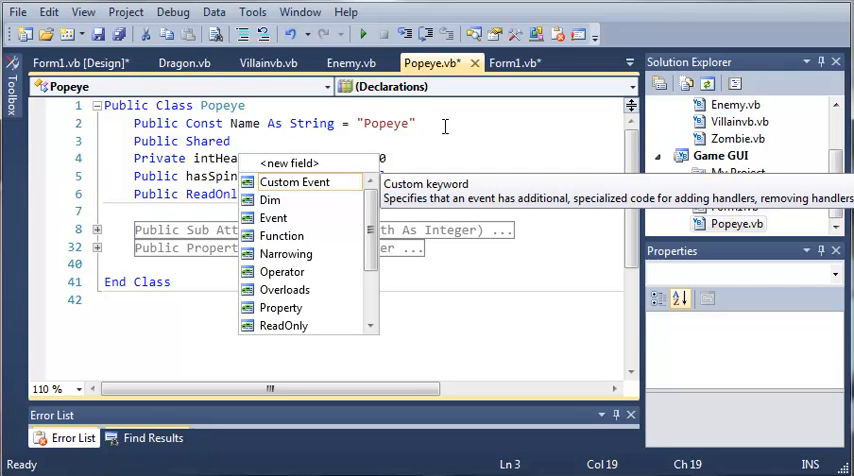
text(S)
key(Escape)
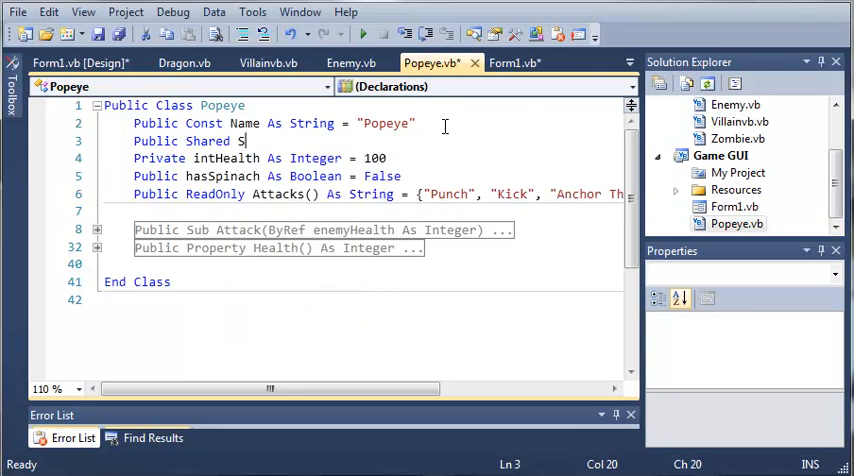
text(tartHealth )
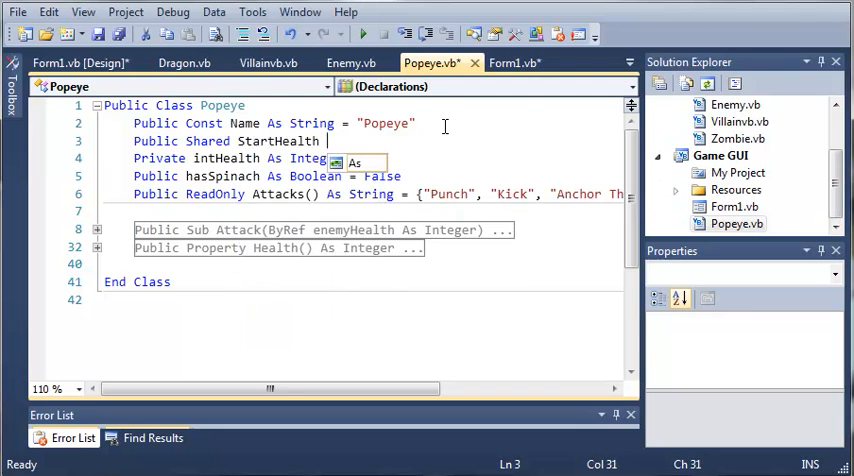
text(As Integer)
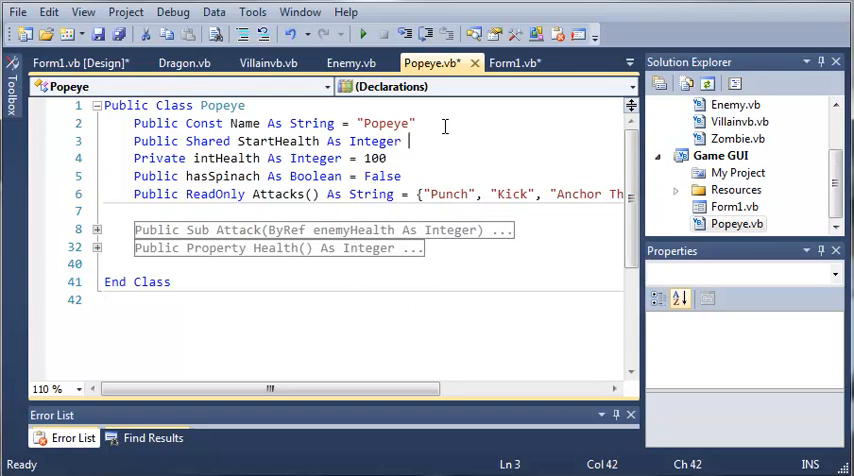
text( =)
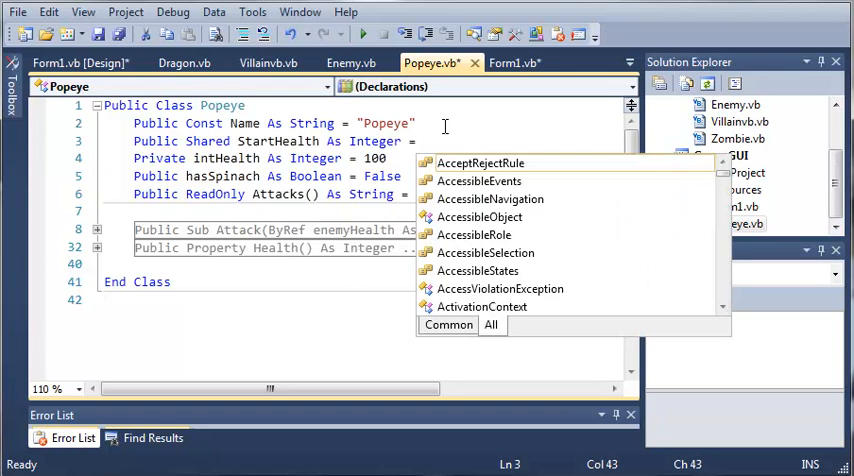
text( 250)
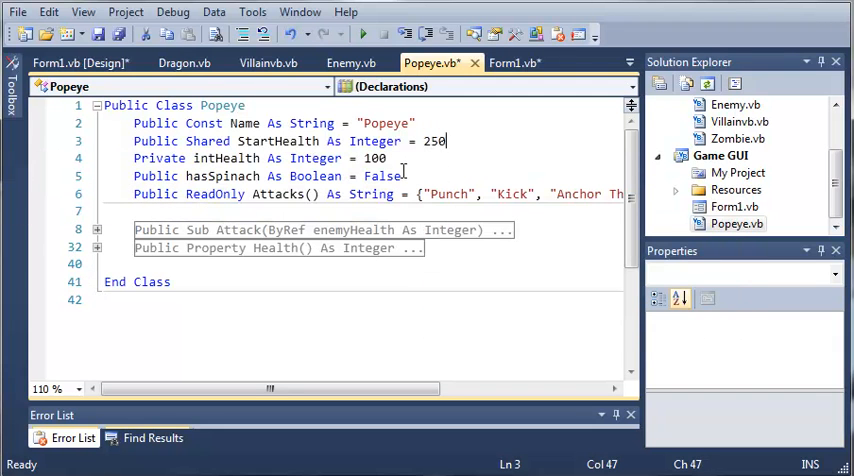
Initialise intHealth to StartHealth instead of the hard-coded 100.
click(398, 158)
key(shift+Left)
key(shift+Left)
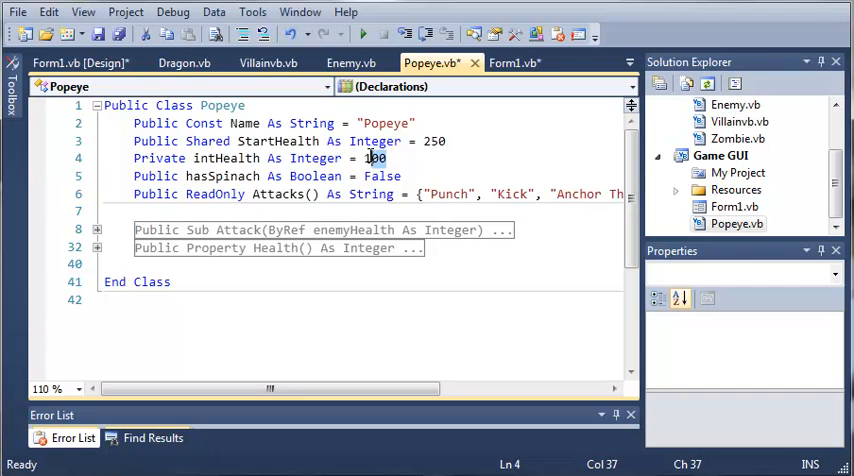
key(shift+Left)
mouse_move(380, 230)
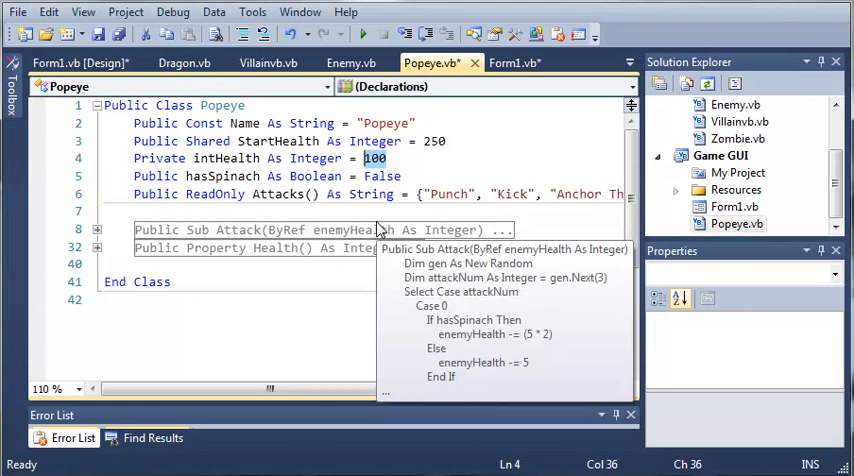
text(Sta)
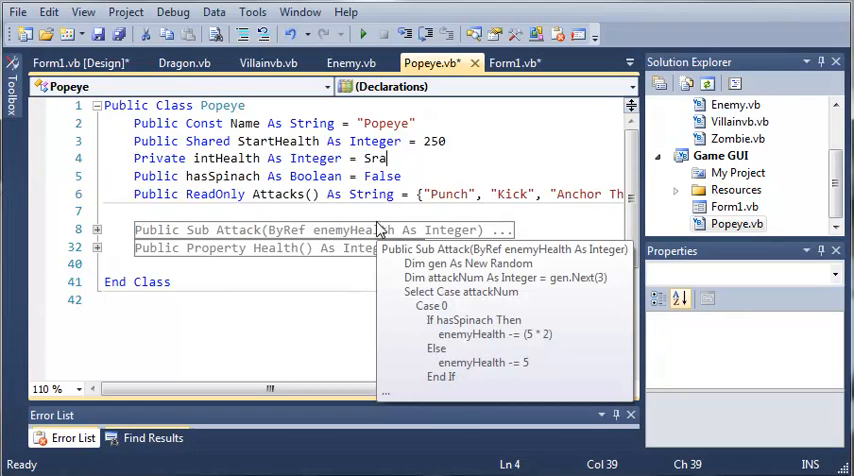
key(BackSpace)
text(artHea)
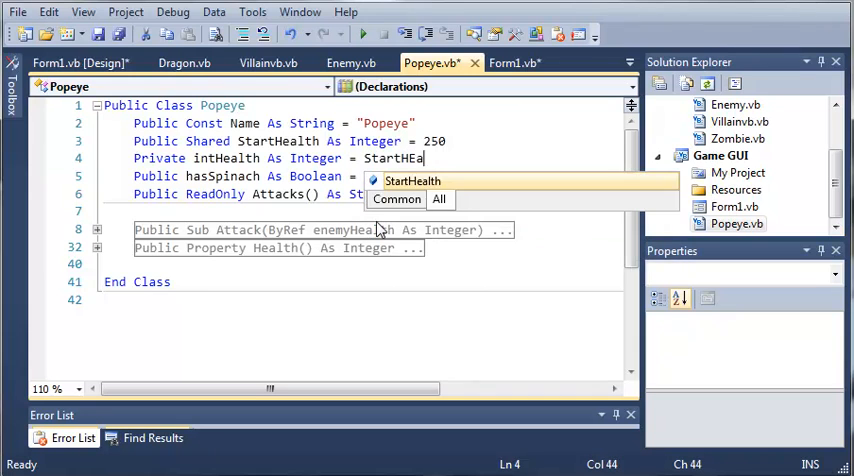
key(Tab)
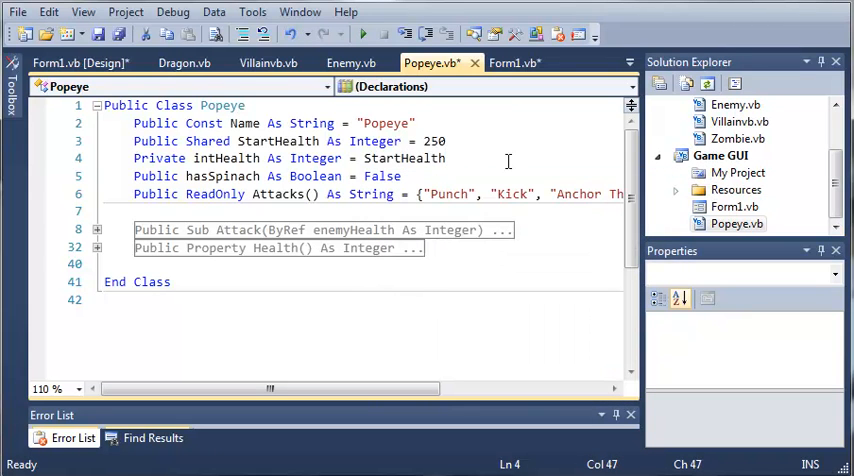
click(490, 125)
click(486, 160)
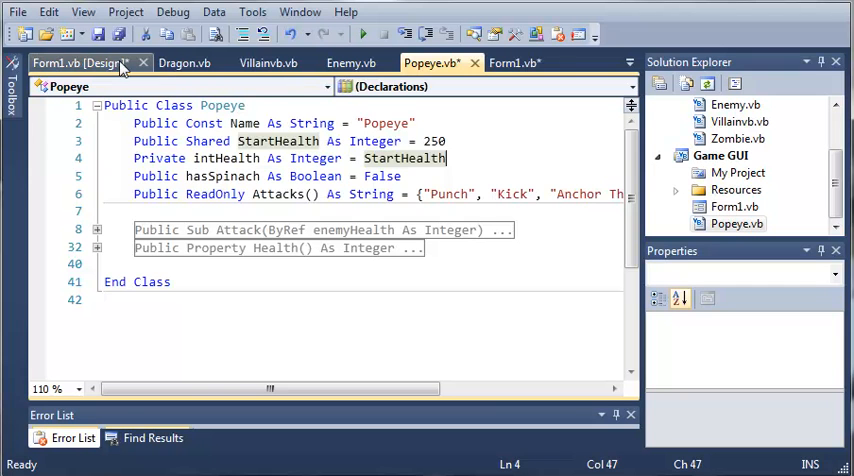
In EnemyAttack's Catch block replace the Hero.Health reset value 100 with StartHealth.
click(80, 63)
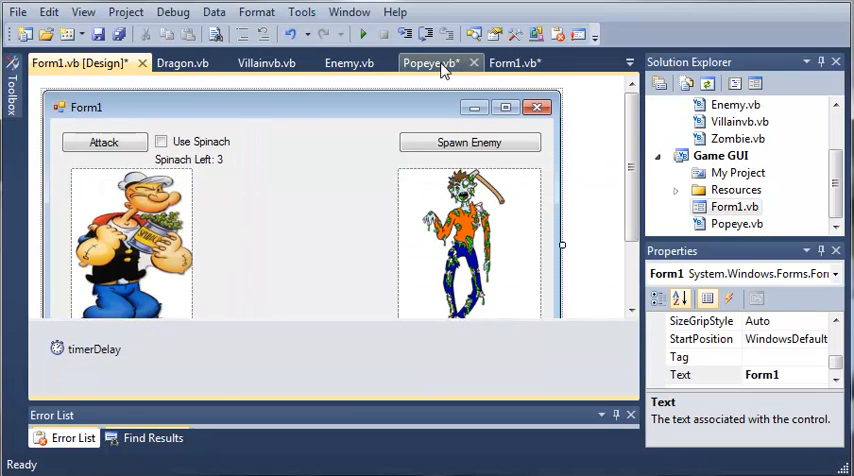
click(514, 63)
click(345, 365)
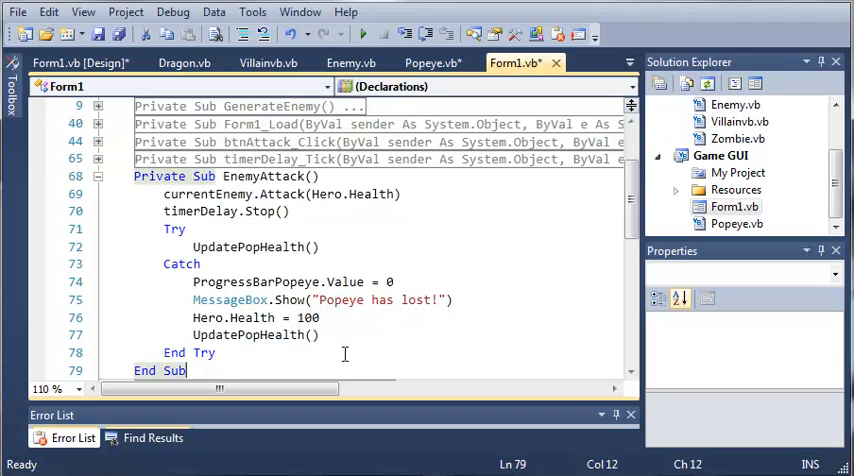
click(313, 335)
double_click(308, 318)
click(305, 317)
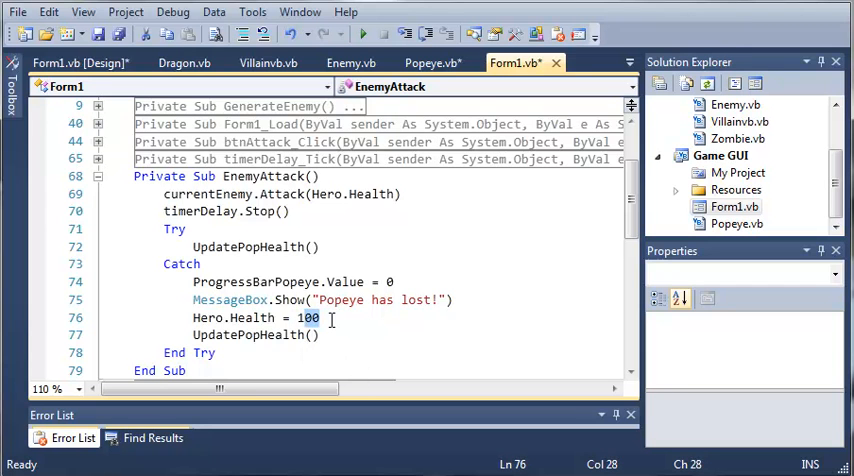
key(BackSpace)
text(Hero)
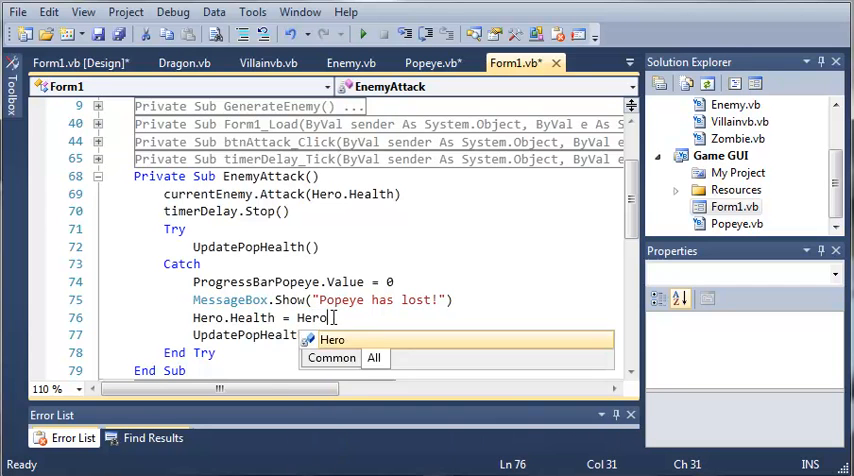
text(.Star)
key(Tab)
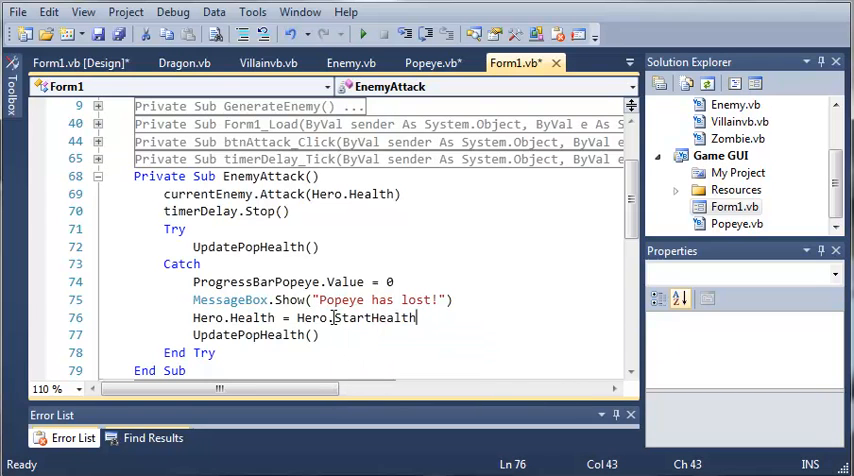
click(356, 317)
click(339, 335)
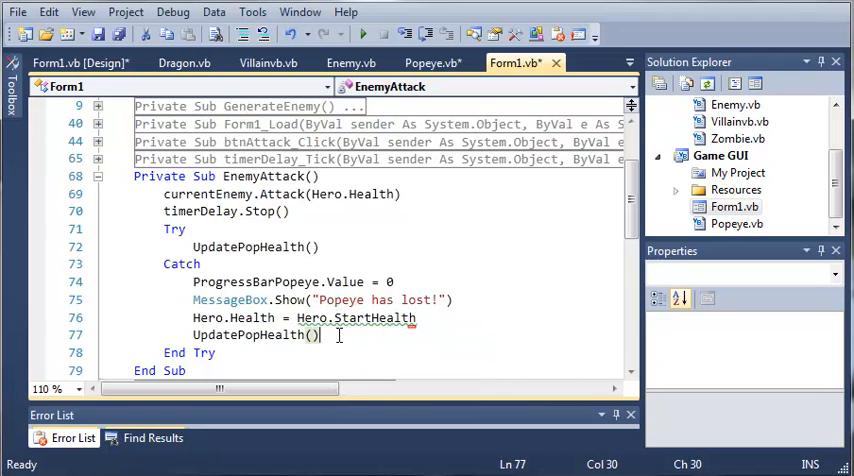
mouse_move(372, 319)
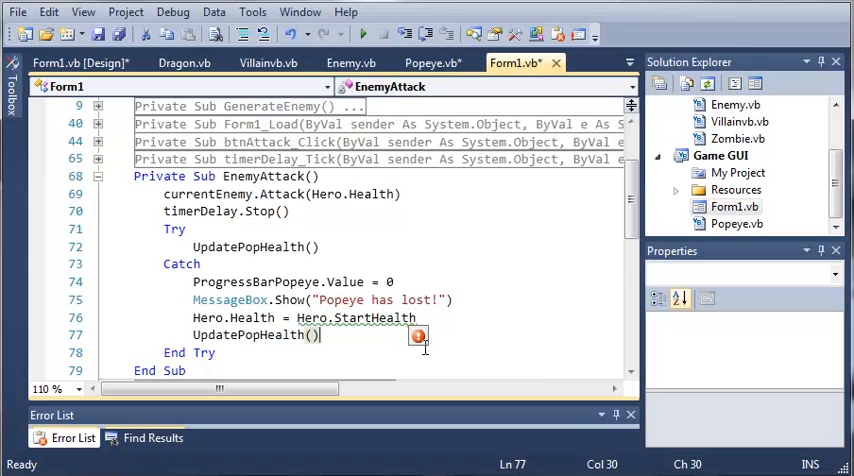
Qualify the reset as Popeye.StartHealth, collapse UpdatePopHealth, and show the Enemy class.
click(431, 337)
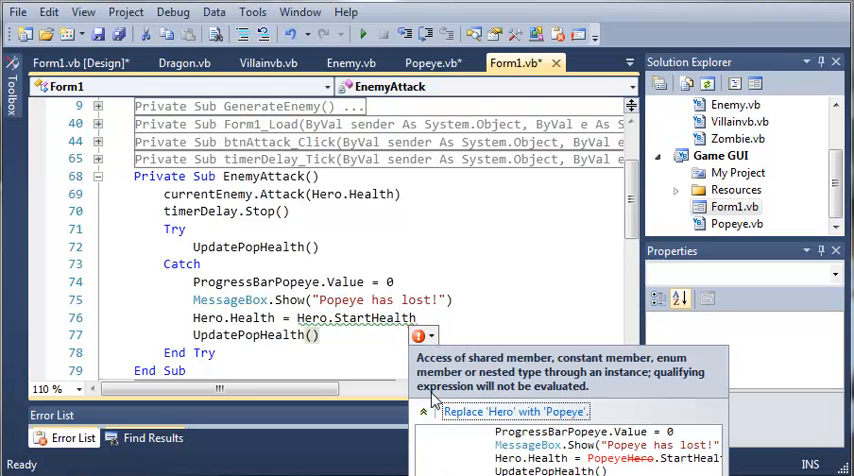
click(449, 318)
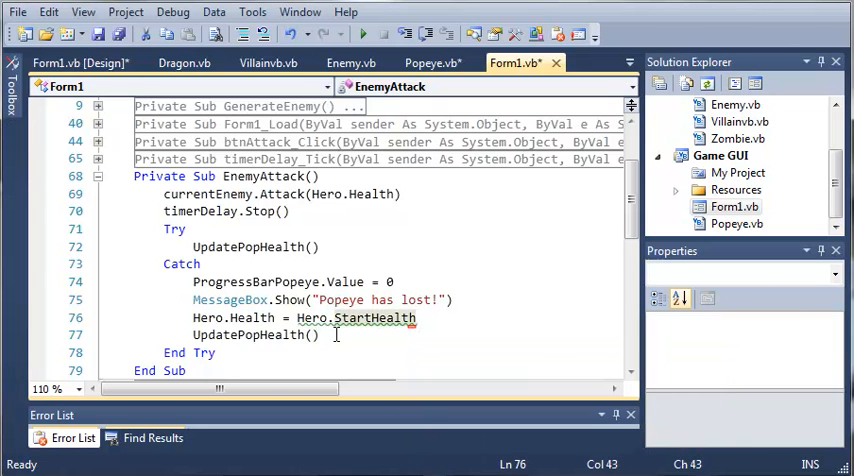
double_click(312, 317)
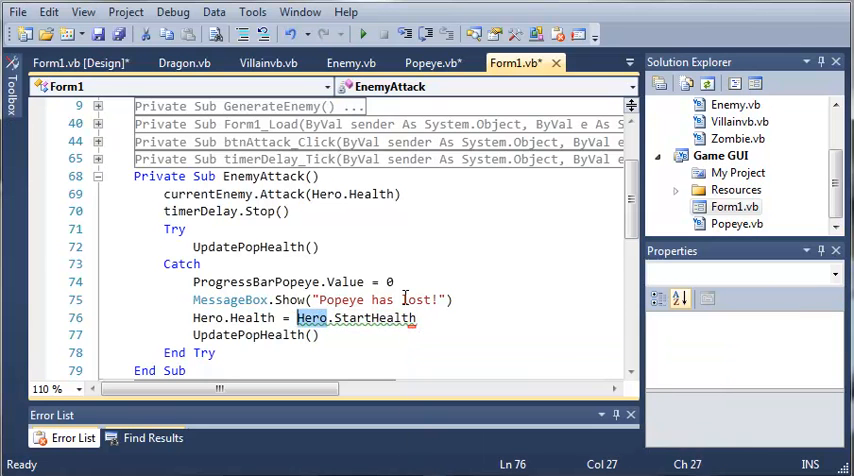
text(Popeye)
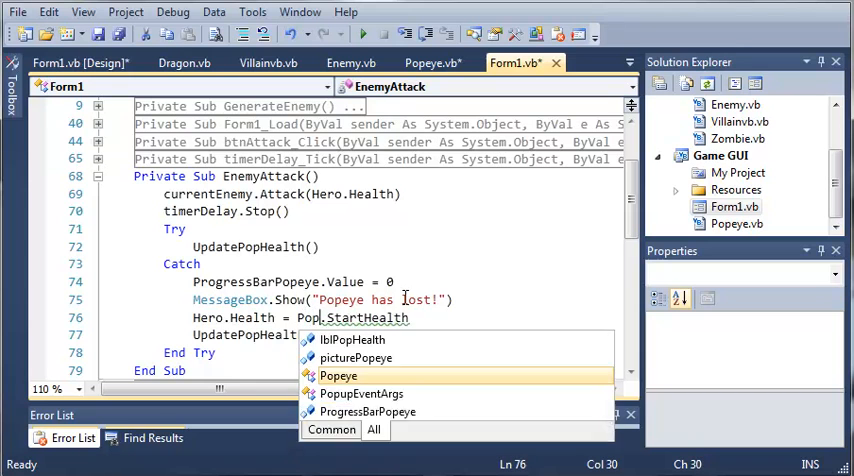
click(403, 290)
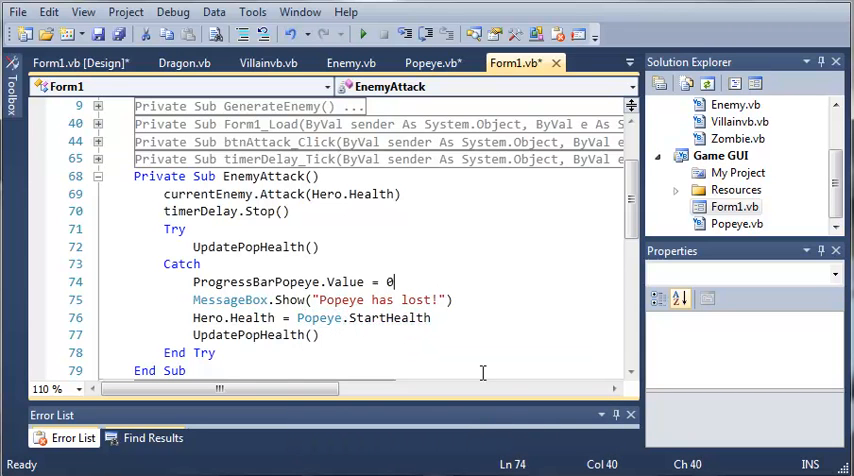
click(494, 350)
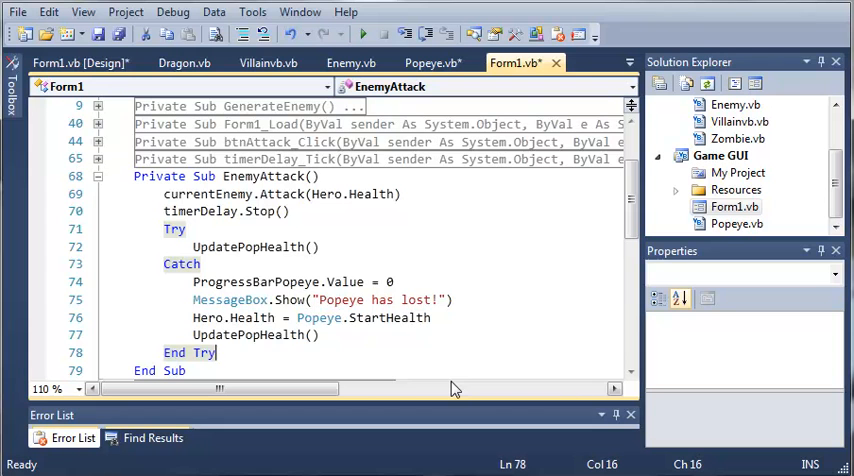
double_click(299, 320)
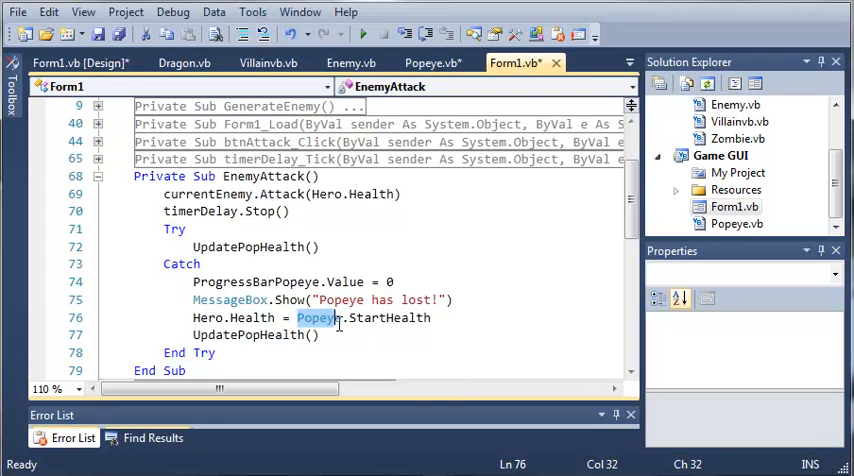
click(308, 335)
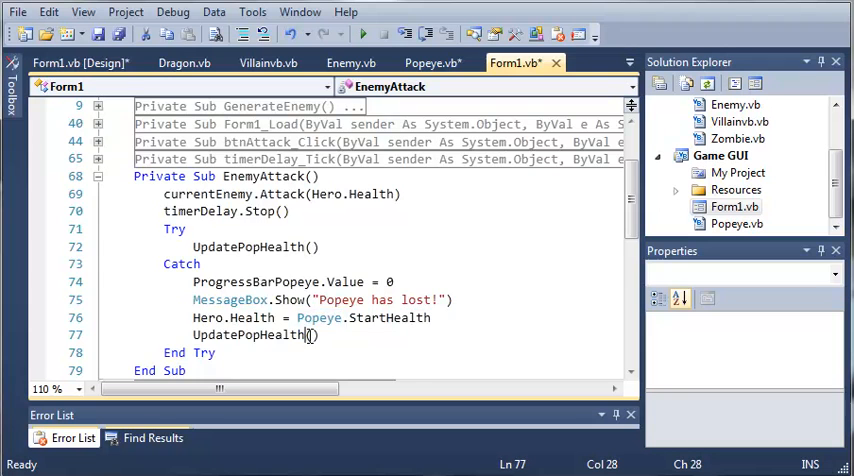
scroll(308, 335, down, 6)
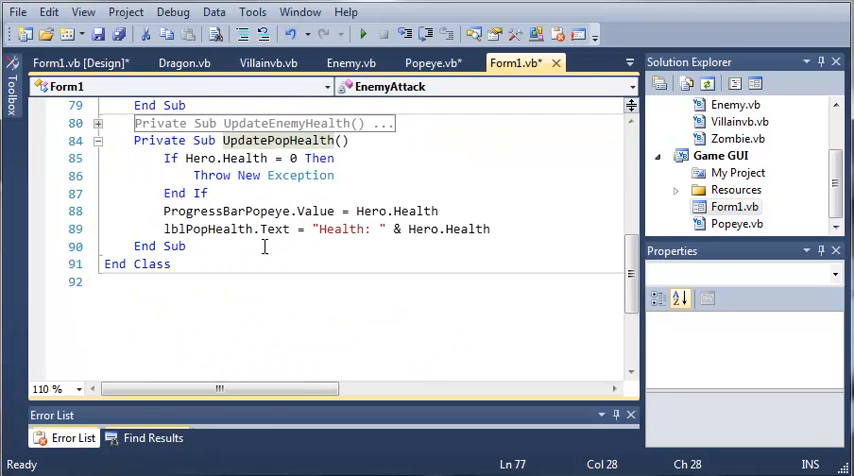
scroll(166, 240, up, 2)
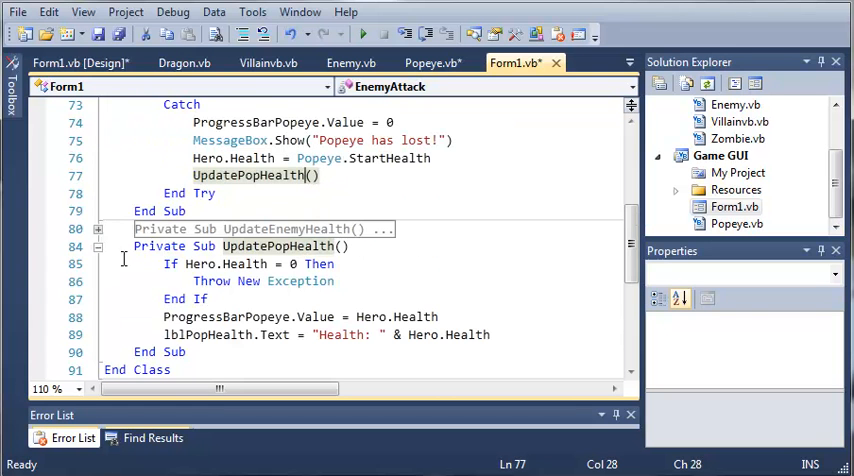
click(98, 247)
scroll(139, 268, up, 3)
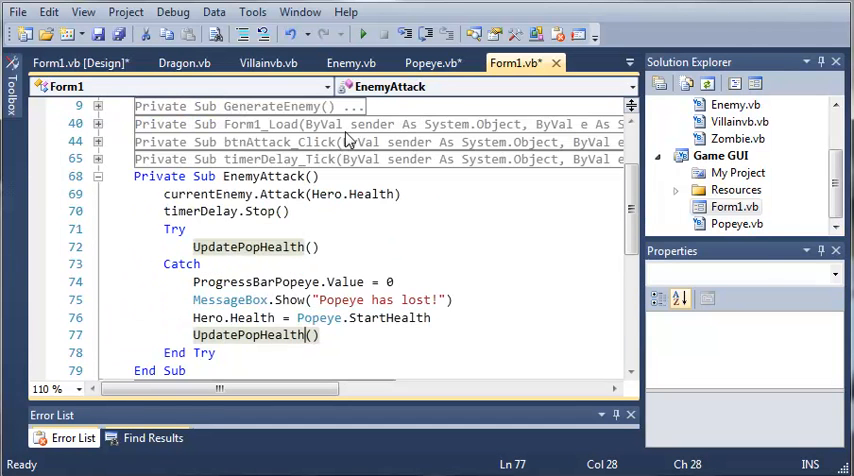
click(352, 63)
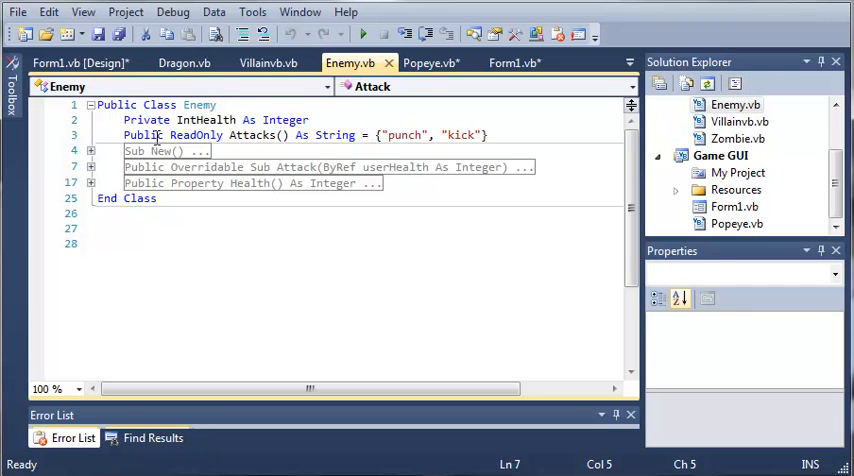
In Enemy.vb declare 'Public Shared StartHealth As Integer = 100' below the class line.
click(268, 63)
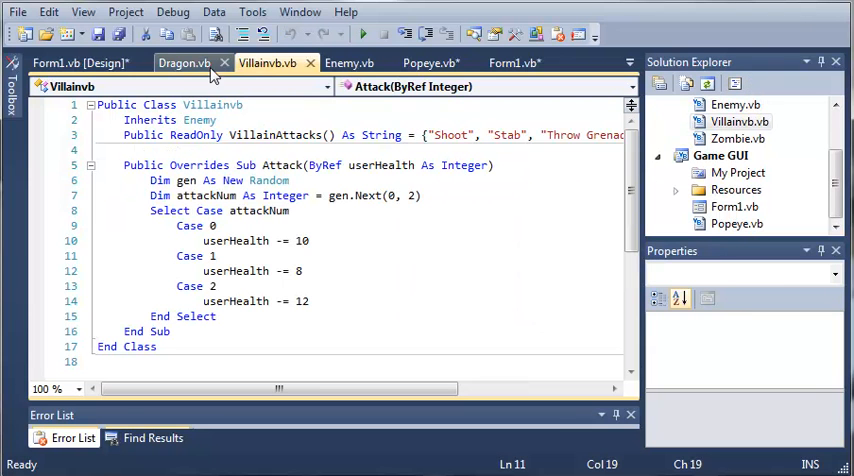
click(90, 165)
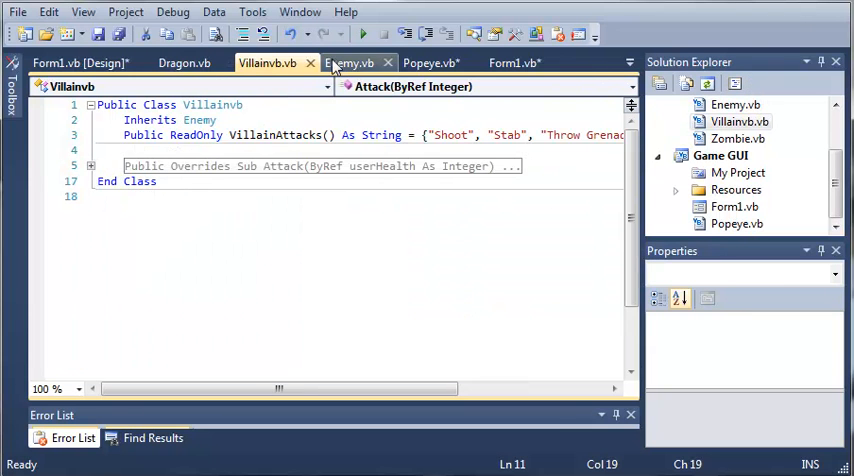
click(350, 63)
click(536, 135)
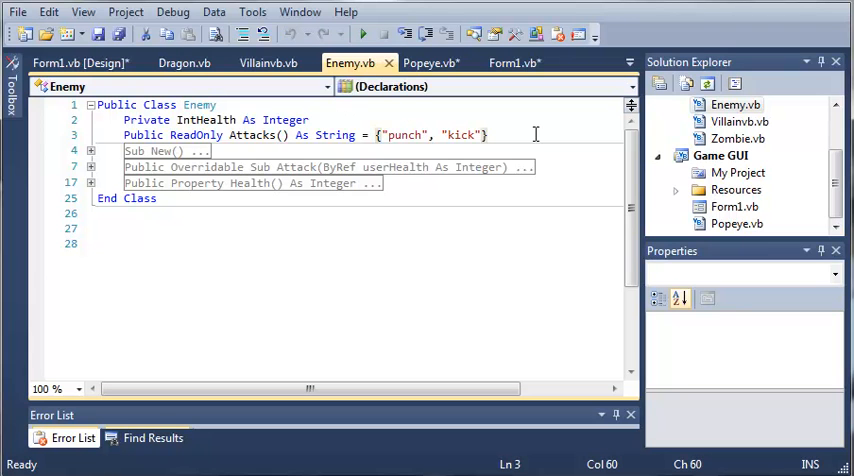
click(428, 120)
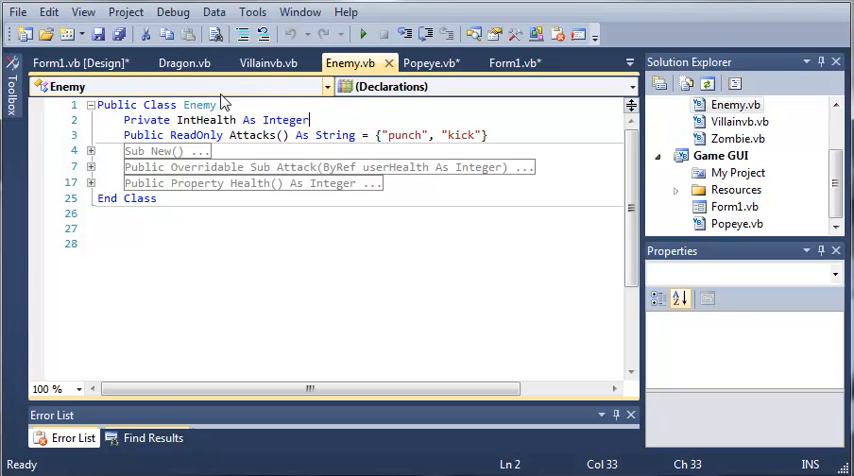
drag(218, 105, 228, 120)
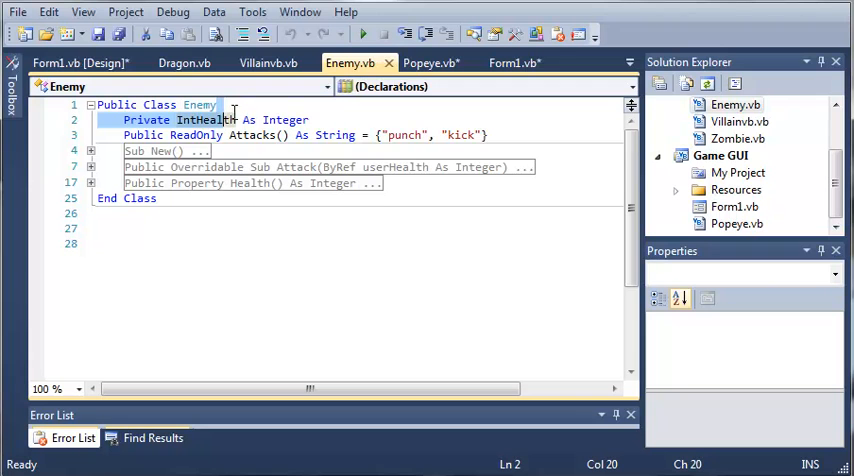
click(241, 105)
key(Return)
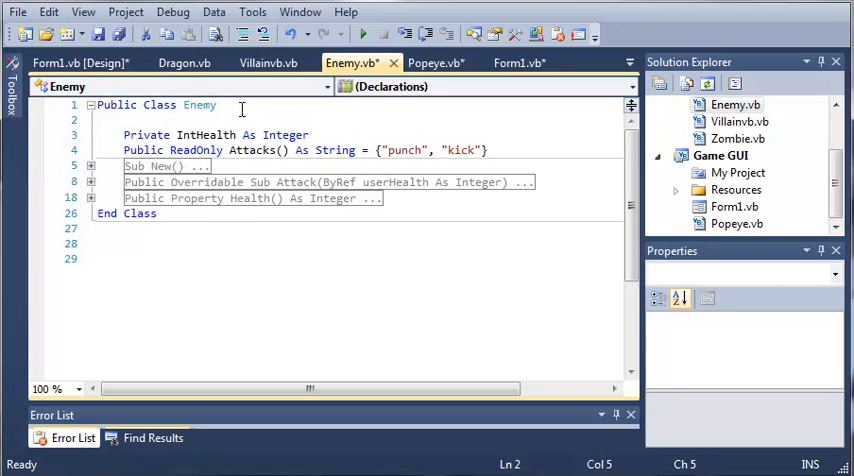
text(Pulbi)
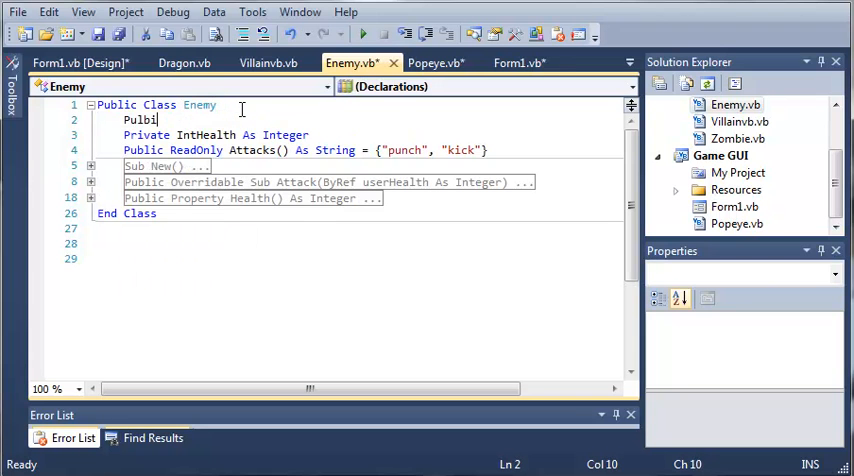
key(BackSpace)
key(BackSpace)
key(BackSpace)
text(blic)
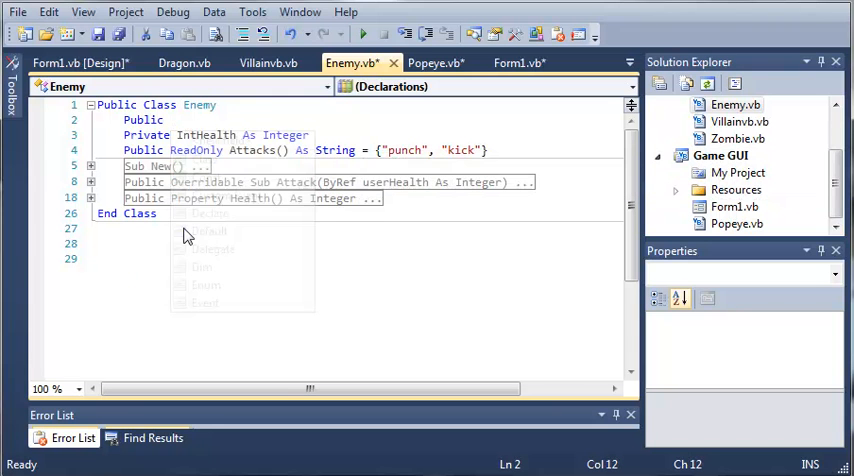
click(142, 250)
scroll(142, 250, up, 1)
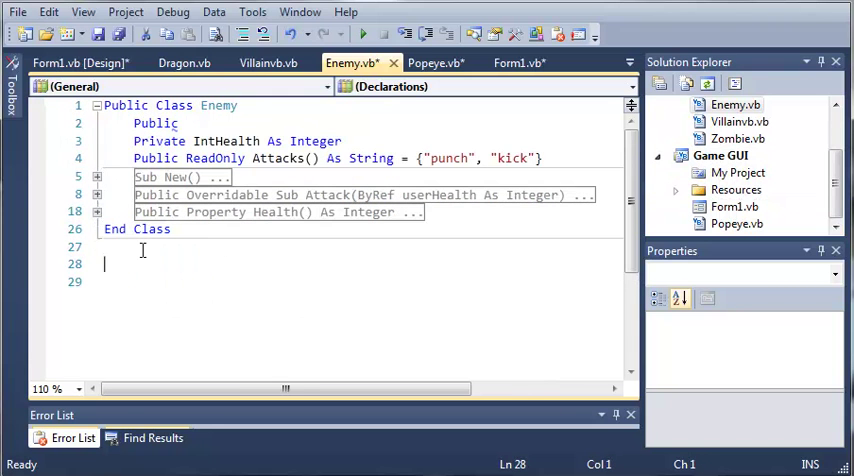
click(218, 126)
text(Shared )
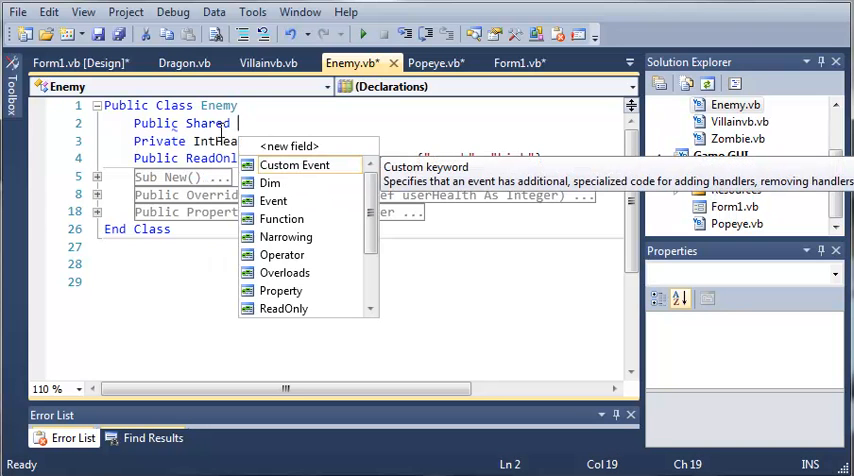
text(Start)
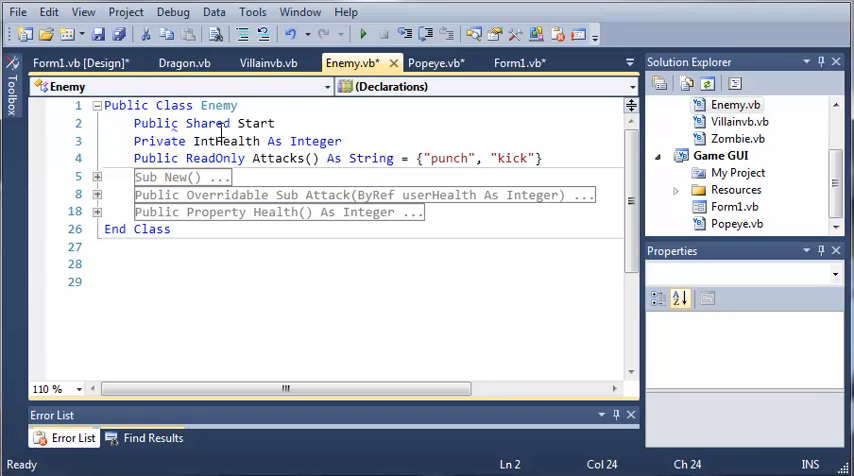
text(Health As In)
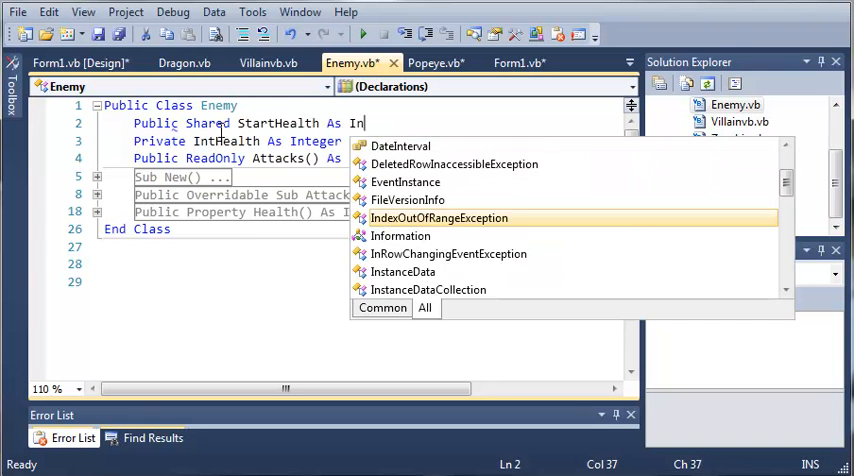
text(teger =100)
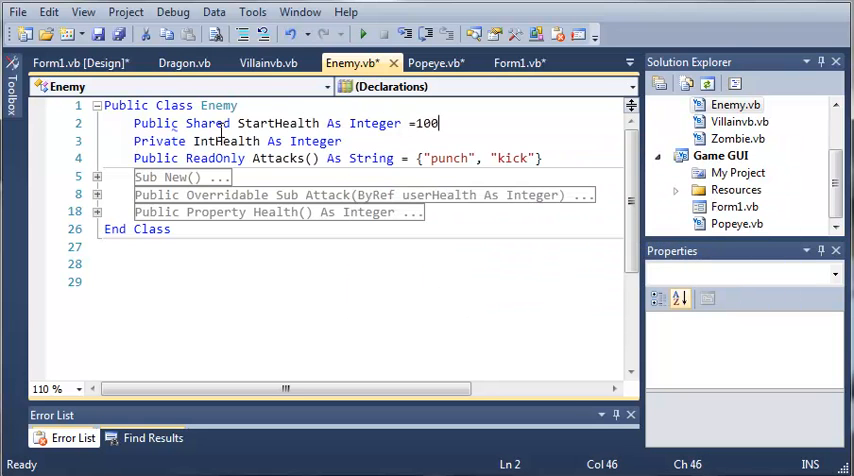
key(BackSpace)
key(BackSpace)
key(BackSpace)
text(100)
Change Sub New to set IntHealth = StartHealth instead of 100.
click(97, 177)
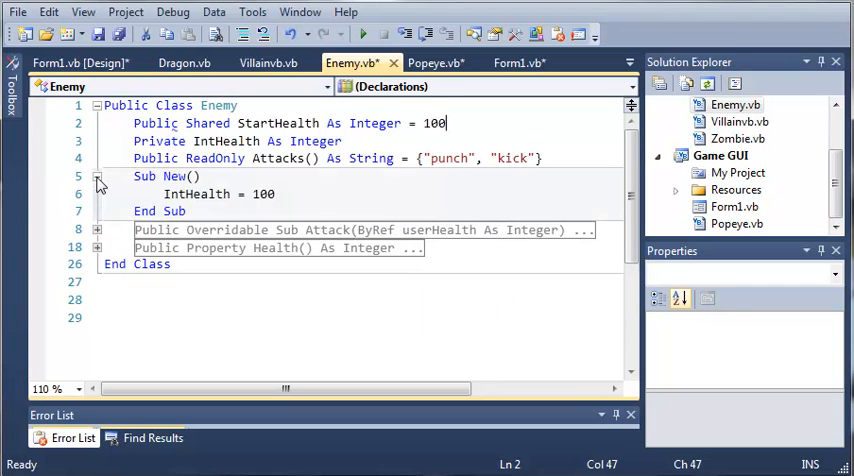
drag(276, 194, 253, 194)
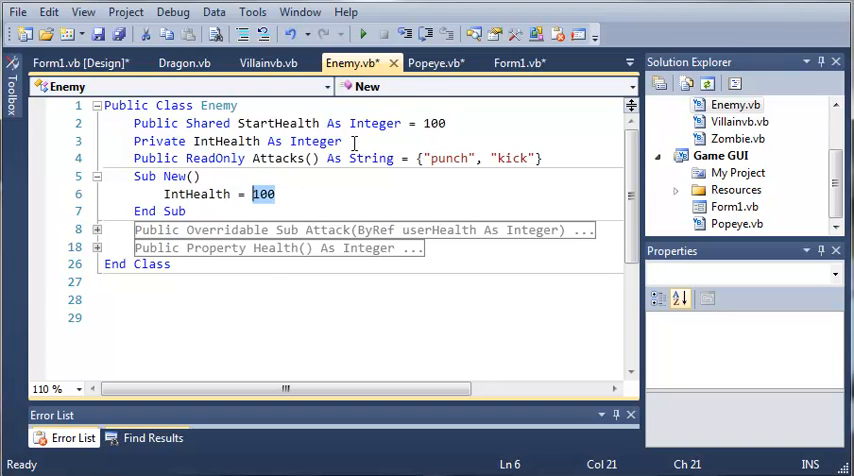
text(StartHeal)
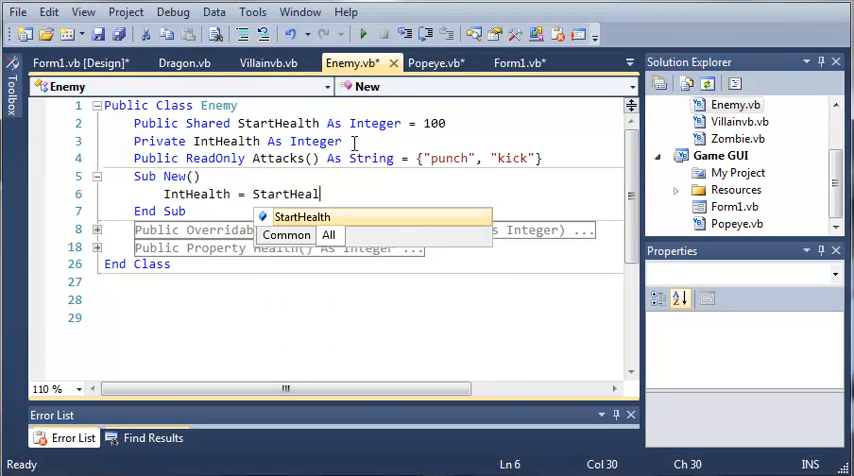
text(th)
click(570, 158)
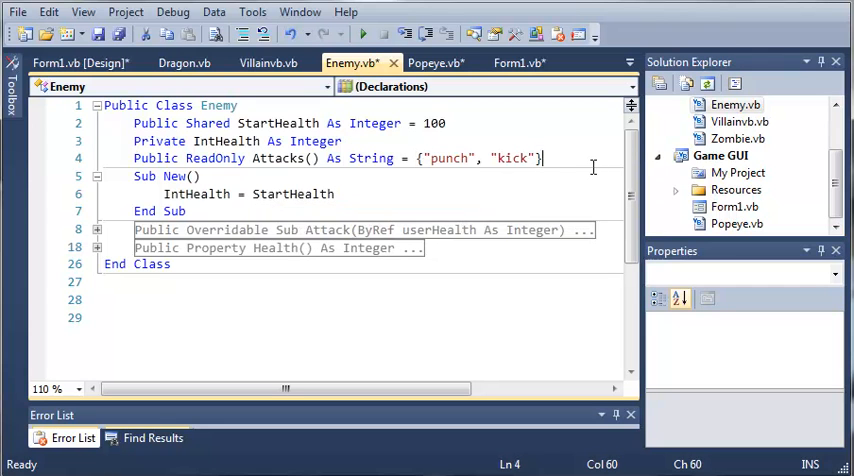
click(97, 176)
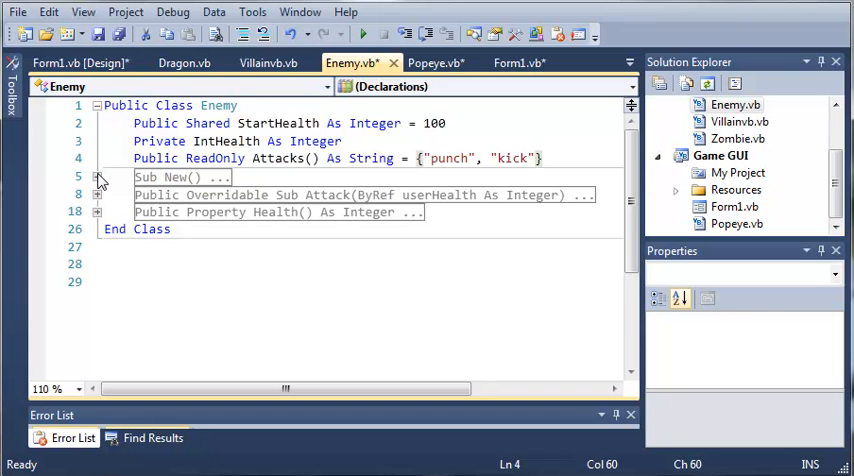
Float the Form1.vb [Design] window and dock it back among the document tabs.
mouse_move(75, 63)
mouse_down()
mouse_move(147, 102)
mouse_move(316, 143)
mouse_move(332, 185)
mouse_up()
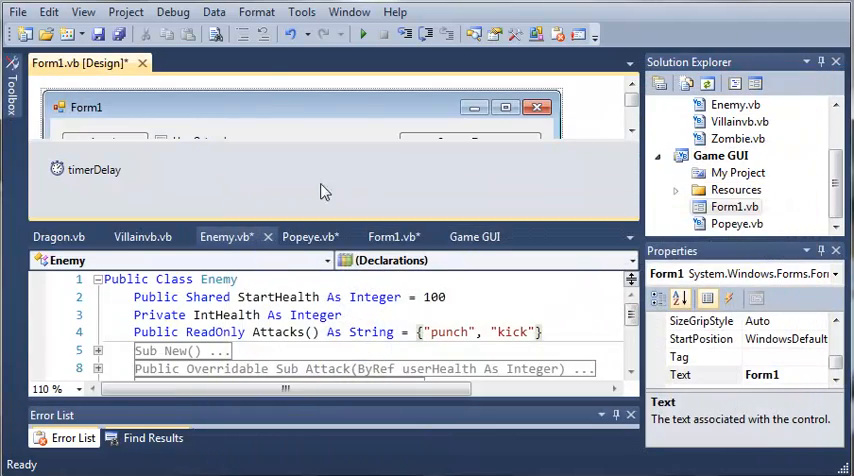
drag(78, 63, 310, 82)
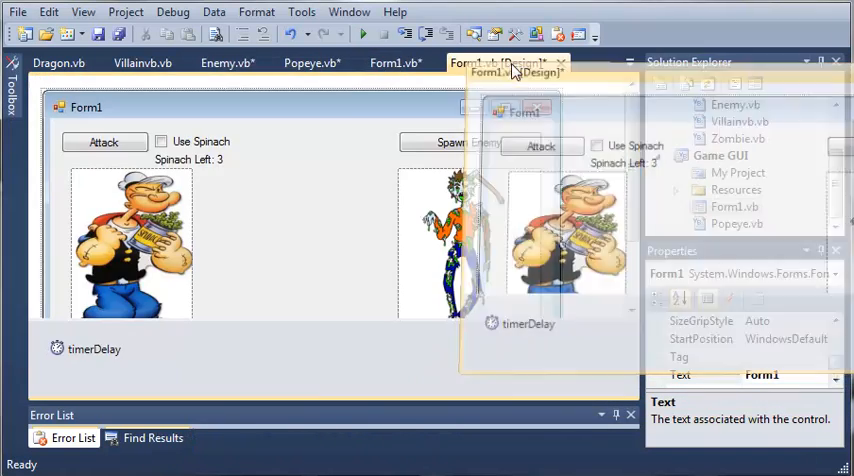
drag(310, 82, 510, 66)
click(390, 63)
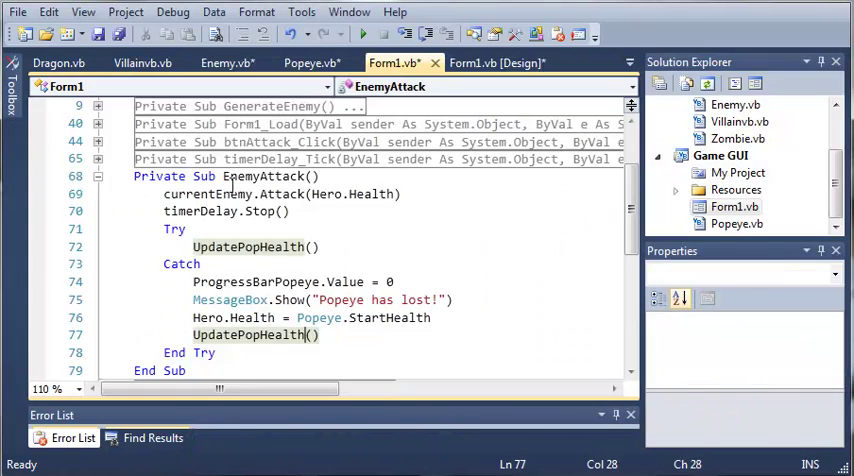
click(98, 176)
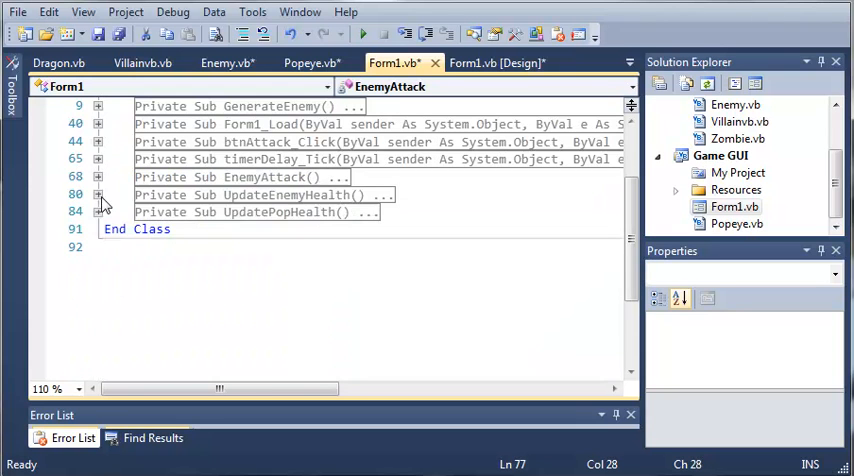
click(98, 194)
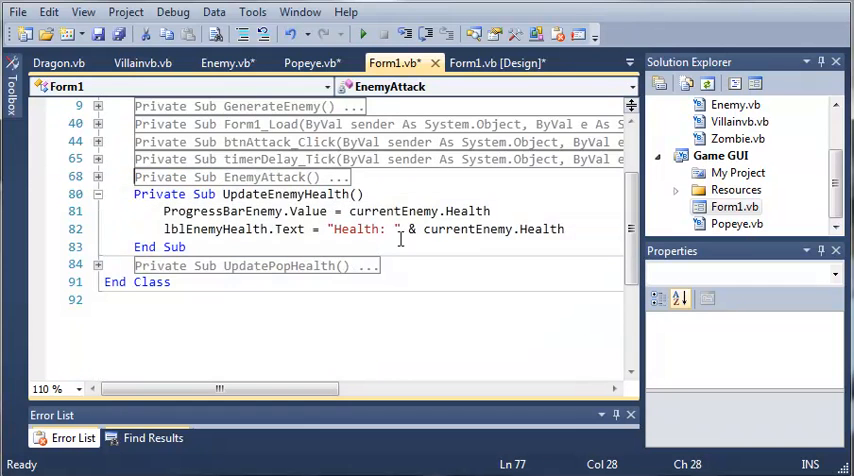
click(98, 194)
scroll(103, 211, up, 3)
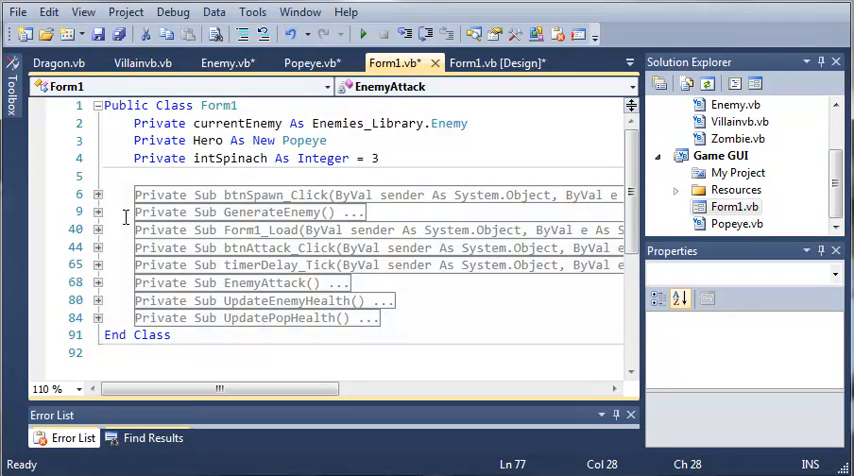
click(98, 247)
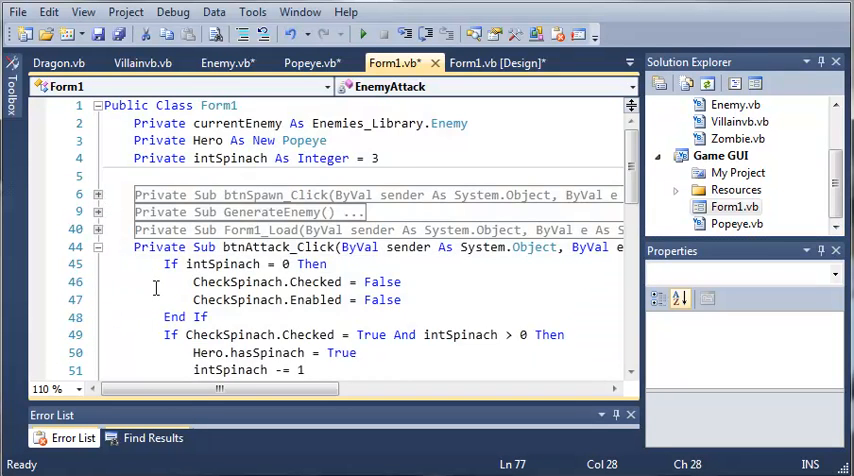
scroll(160, 290, down, 3)
scroll(224, 300, up, 1)
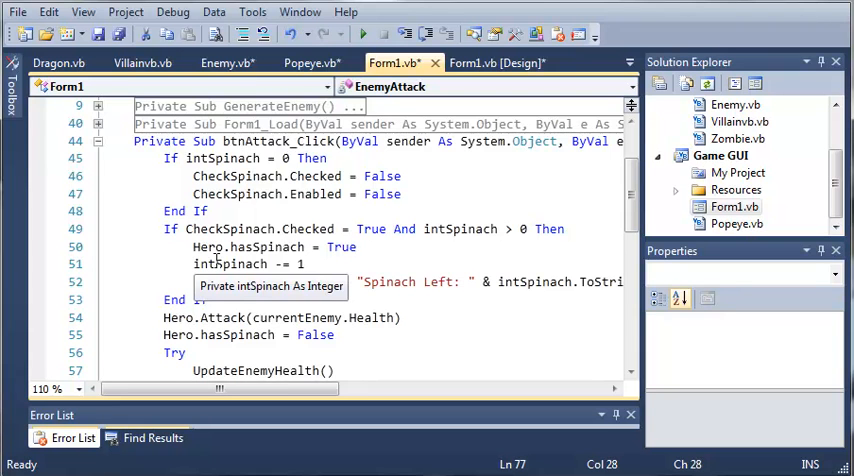
scroll(215, 258, down, 1)
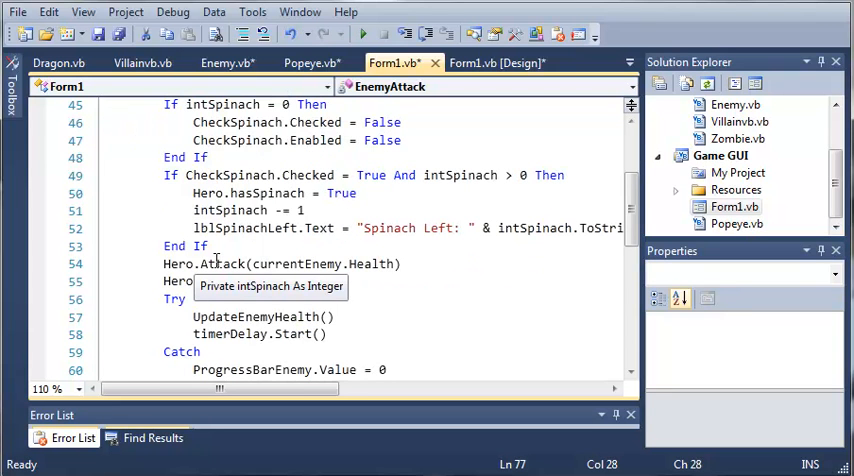
scroll(215, 258, down, 2)
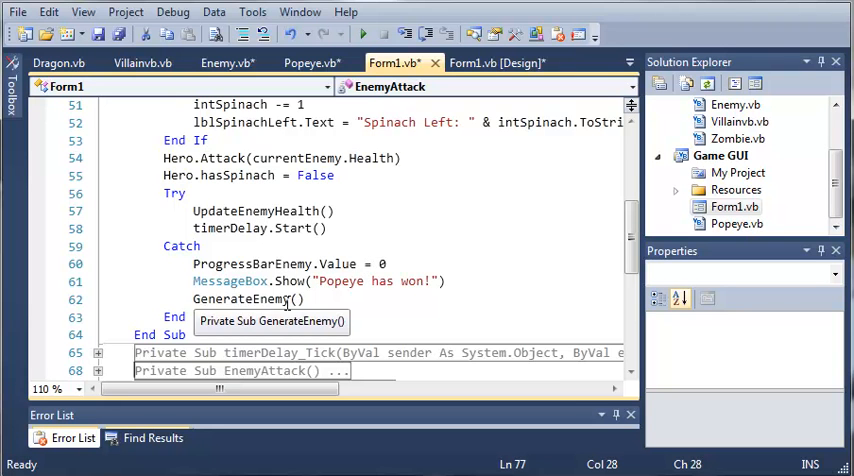
scroll(290, 299, up, 5)
scroll(120, 242, up, 12)
click(108, 247)
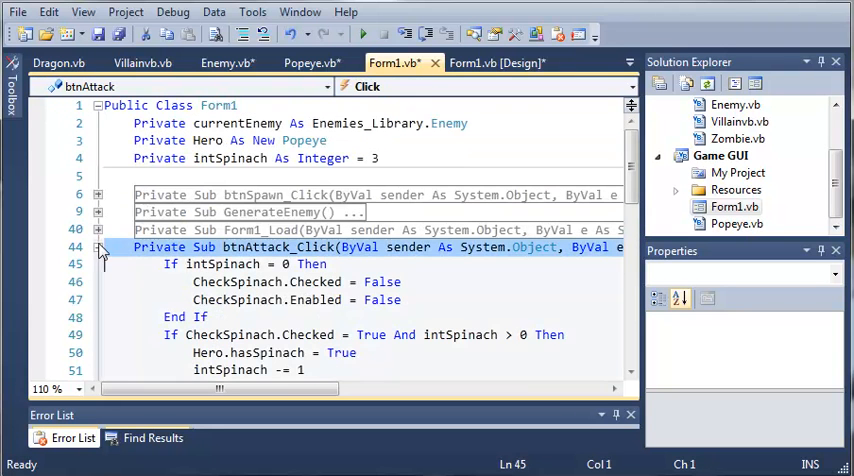
click(98, 247)
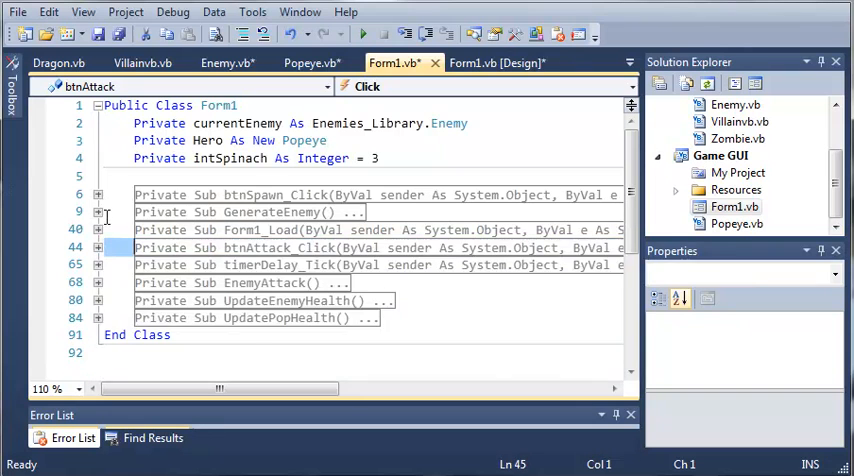
In GenerateEnemy's Zombie case set the enemy progress bar to Enemy.StartHealth.
click(98, 212)
click(335, 281)
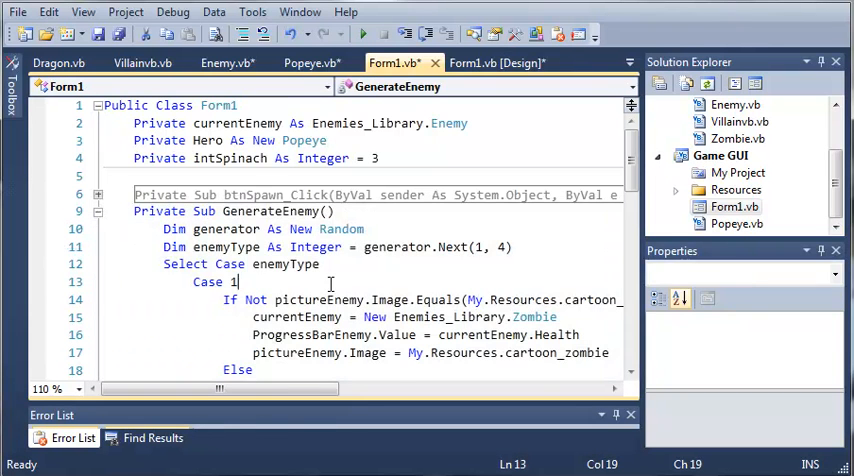
scroll(330, 285, down, 2)
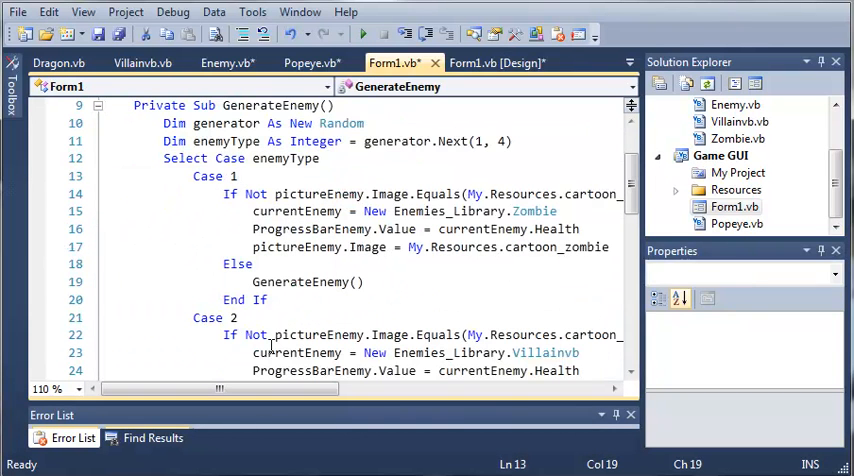
drag(238, 389, 255, 389)
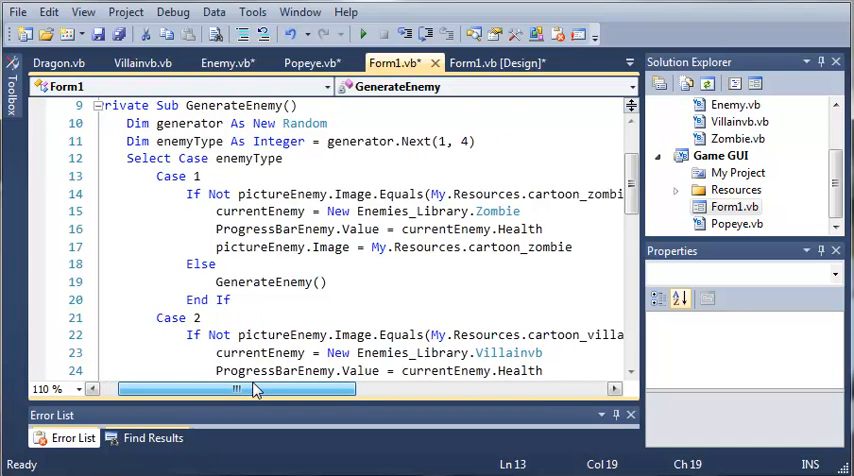
scroll(273, 350, down, 4)
scroll(273, 350, up, 3)
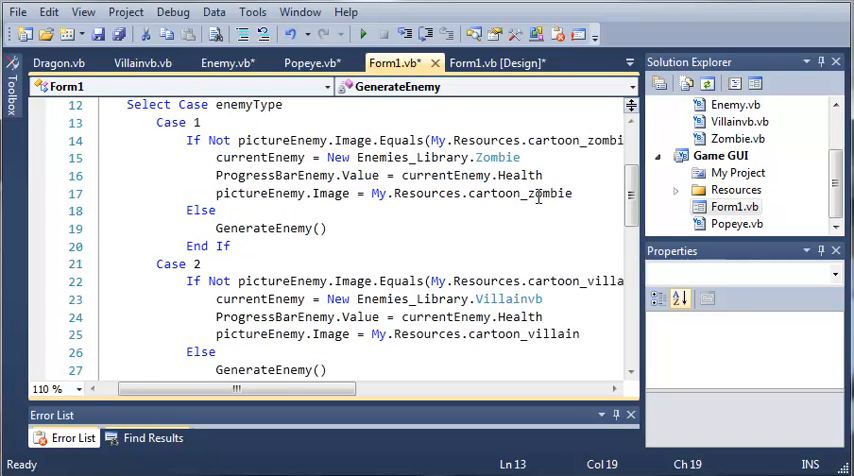
drag(543, 175, 401, 175)
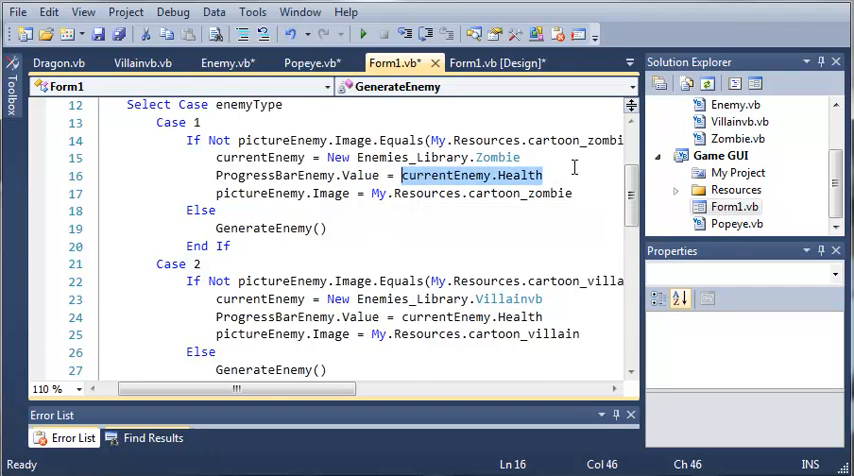
scroll(575, 167, up, 1)
click(522, 211)
drag(543, 229, 498, 229)
text(Star)
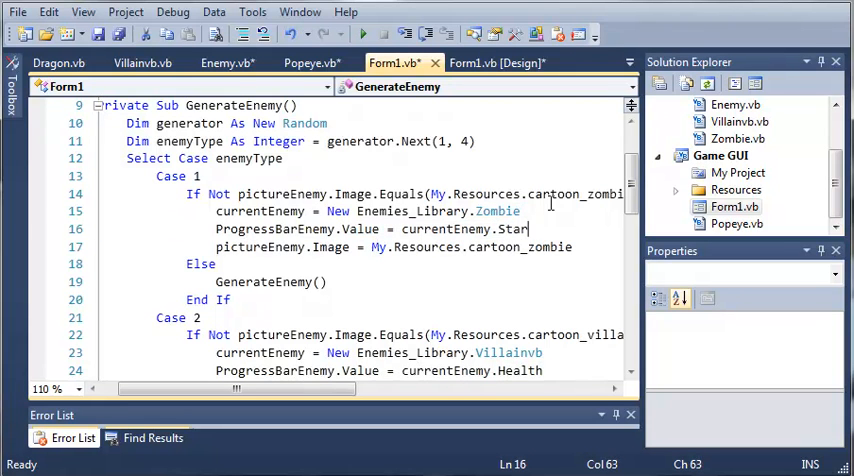
text(tHealth)
click(550, 194)
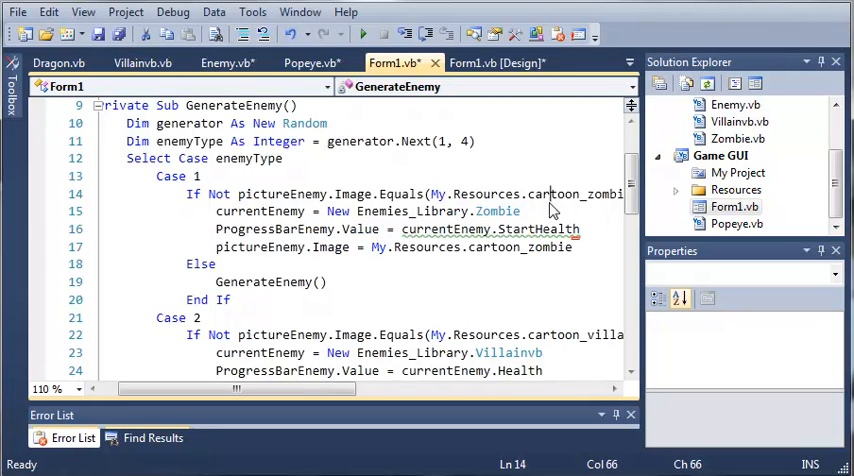
drag(488, 229, 403, 229)
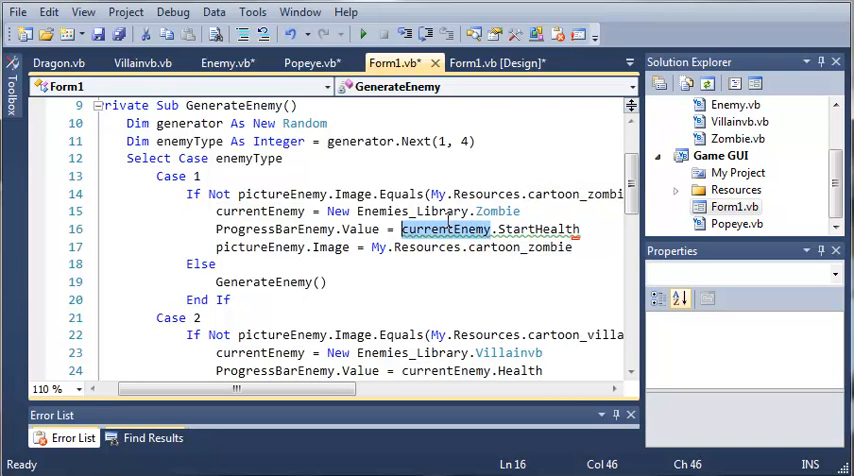
text(E)
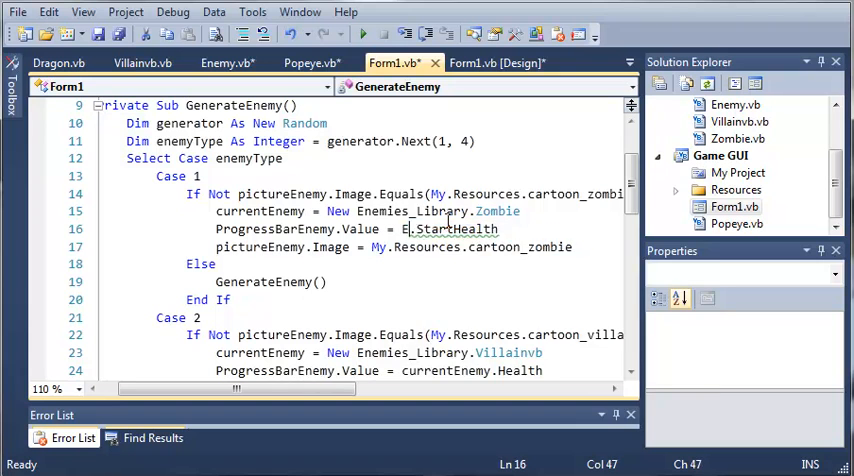
text(nemy)
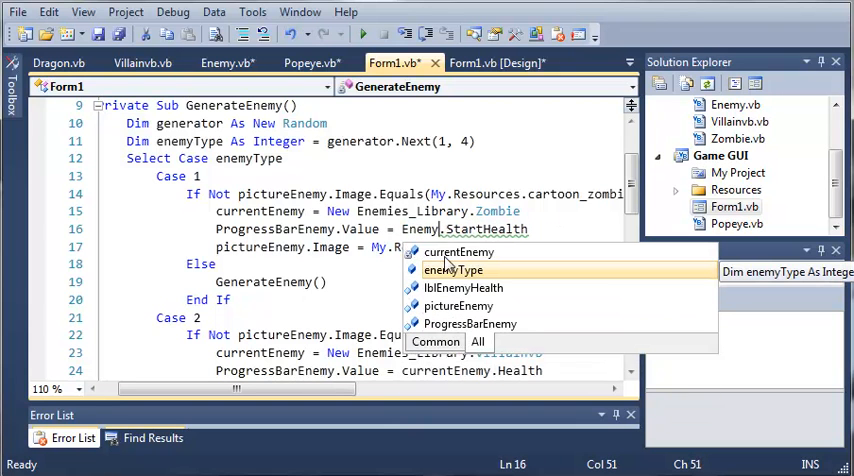
click(520, 194)
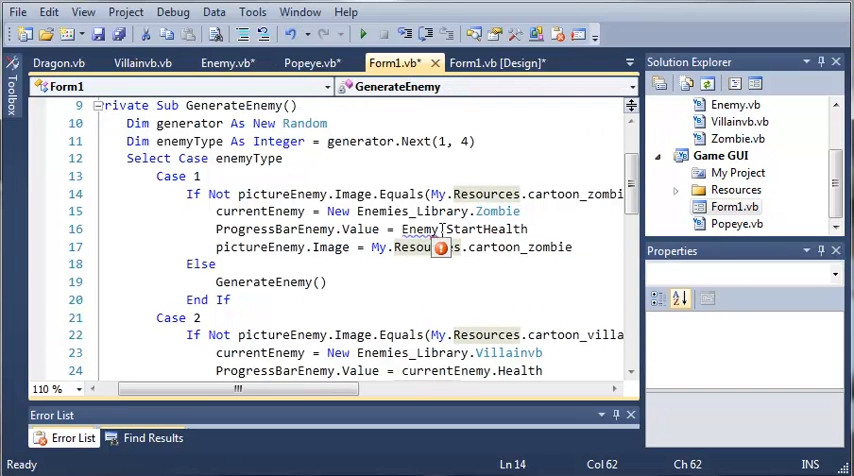
Import Enemies_Library and declare currentEnemy simply As Enemy on line 4.
click(453, 247)
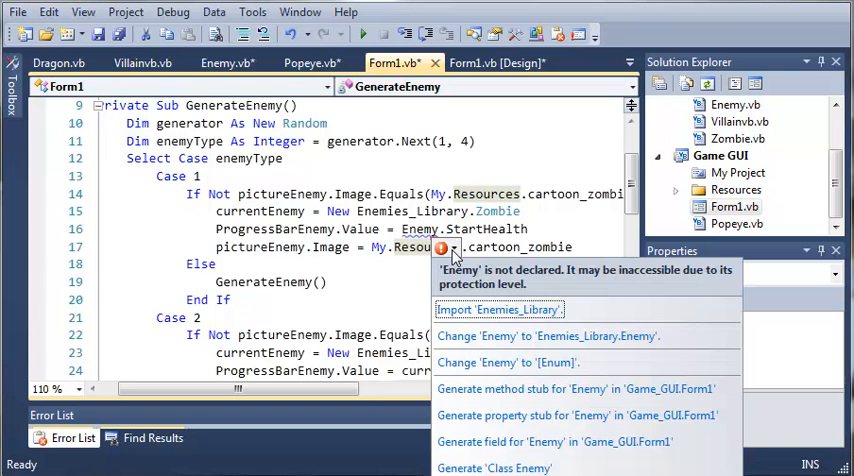
click(477, 310)
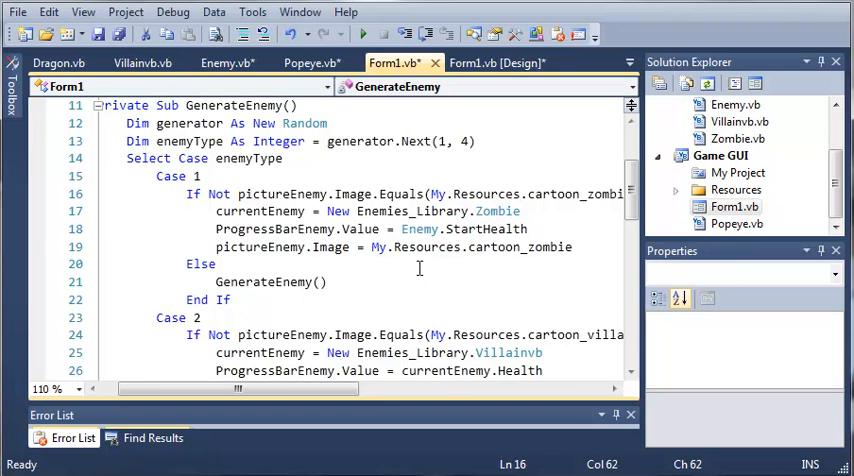
scroll(420, 280, up, 5)
scroll(418, 272, up, 5)
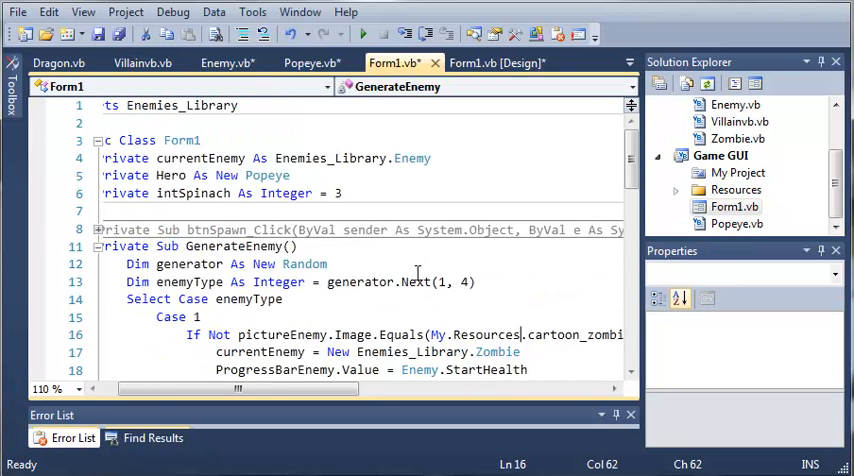
scroll(418, 272, down, 2)
scroll(418, 272, down, 3)
scroll(418, 272, up, 3)
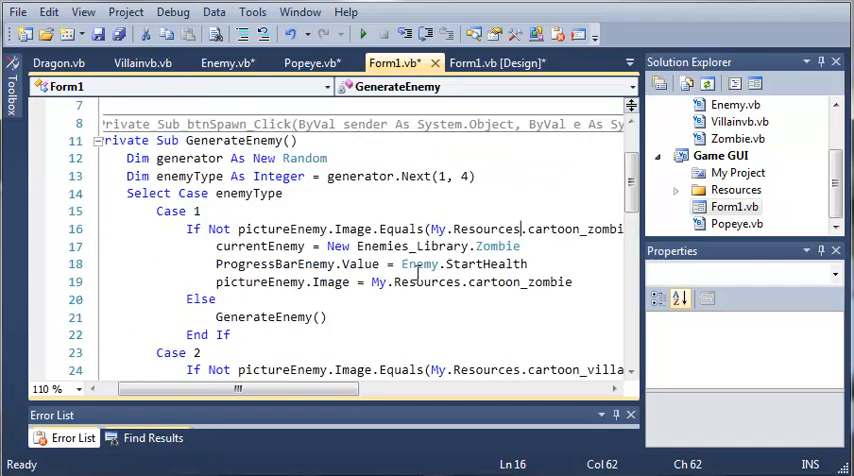
scroll(383, 255, up, 2)
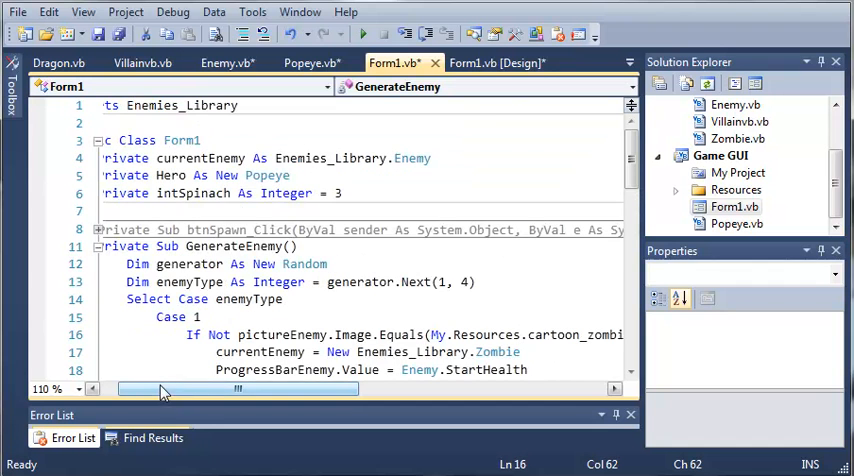
drag(138, 398, 100, 398)
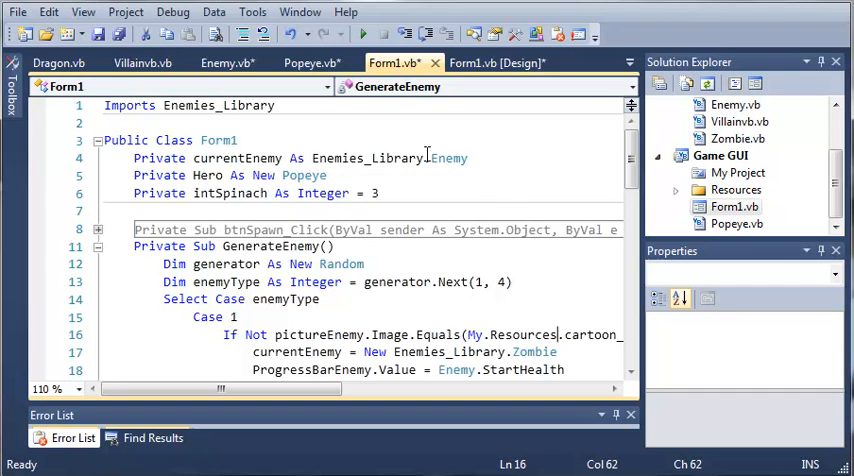
drag(430, 158, 313, 158)
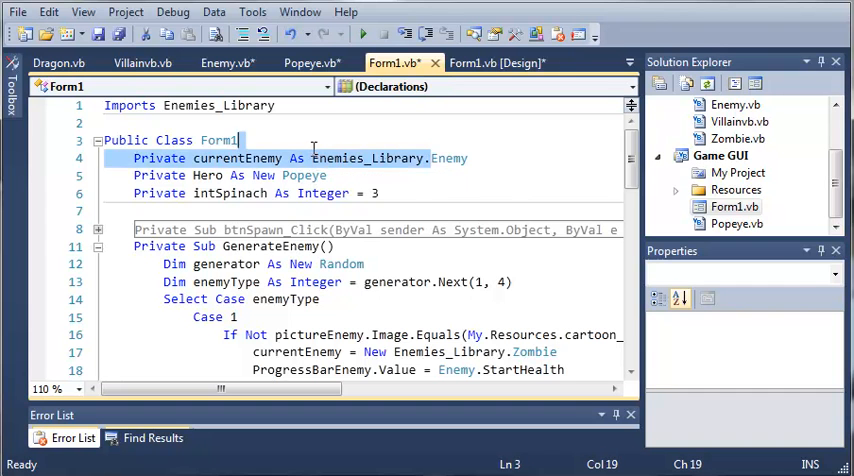
key(Delete)
key(ctrl+space)
key(Return)
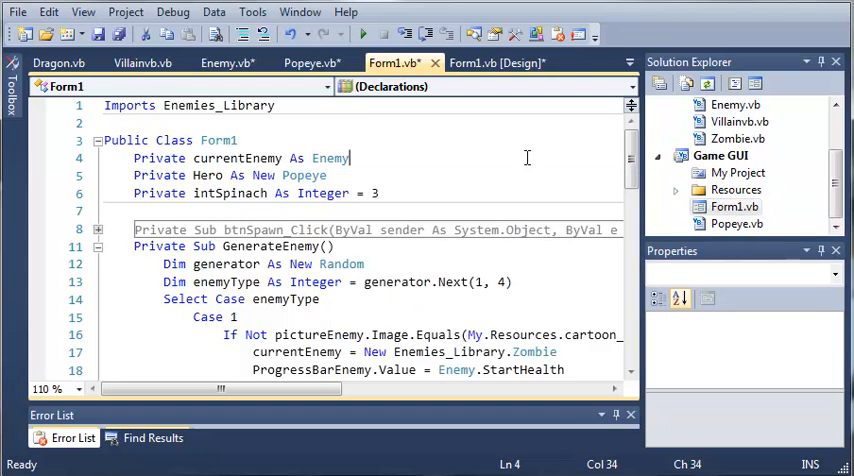
scroll(424, 266, down, 2)
scroll(499, 273, down, 2)
scroll(418, 306, down, 2)
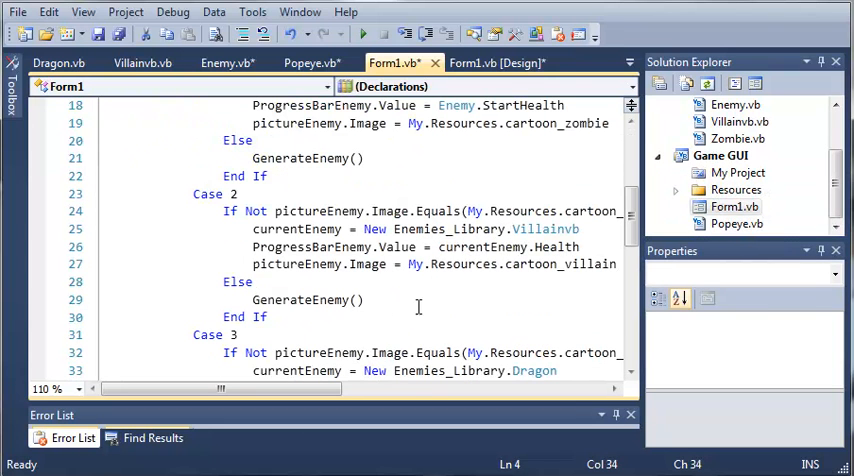
Replace currentEnemy.Health with Enemy.StartHealth on the villain and dragon bar lines 26 and 34.
click(533, 246)
mouse_move(438, 246)
mouse_down()
mouse_move(588, 247)
mouse_move(441, 247)
mouse_up()
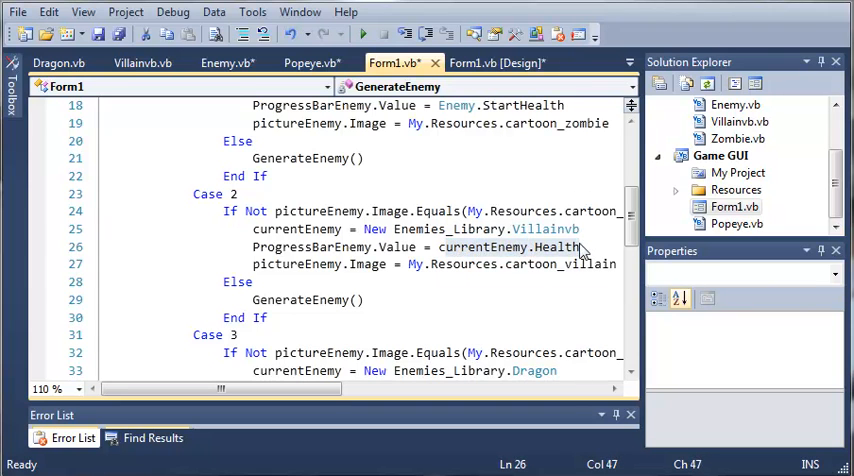
drag(580, 247, 452, 247)
drag(580, 247, 441, 247)
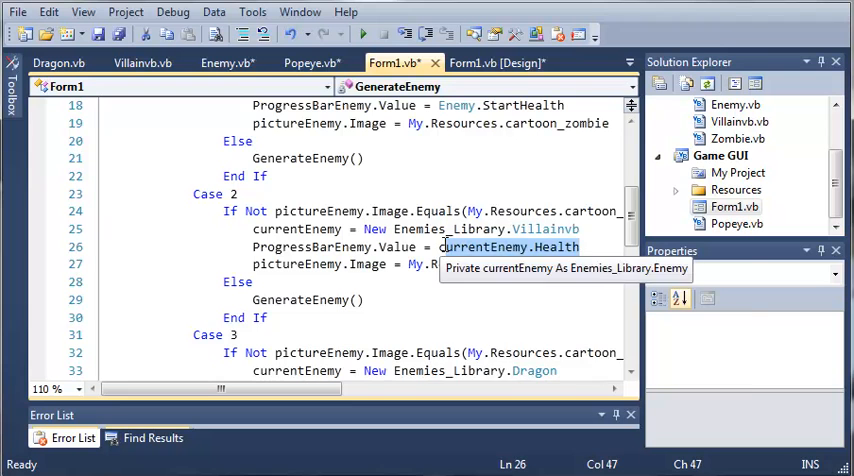
text(Enem)
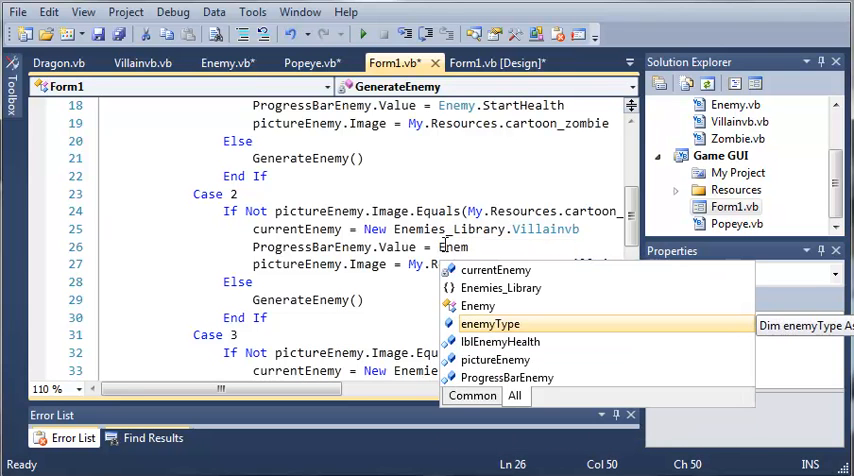
text(y.St)
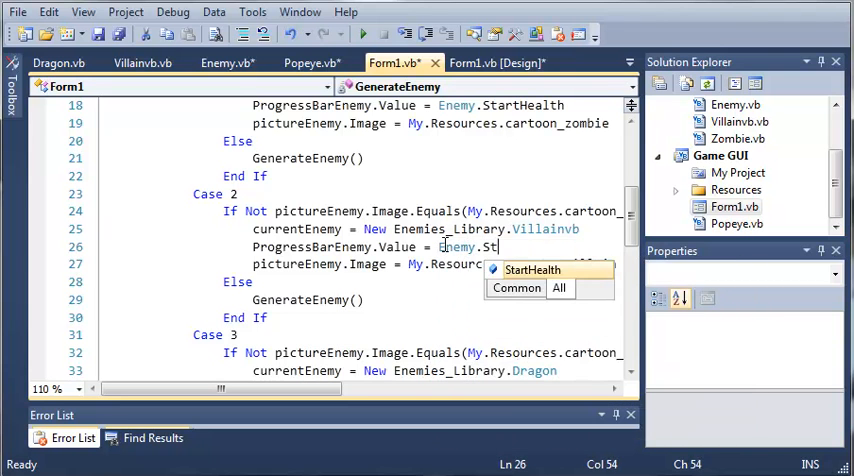
key(Tab)
scroll(447, 229, down, 2)
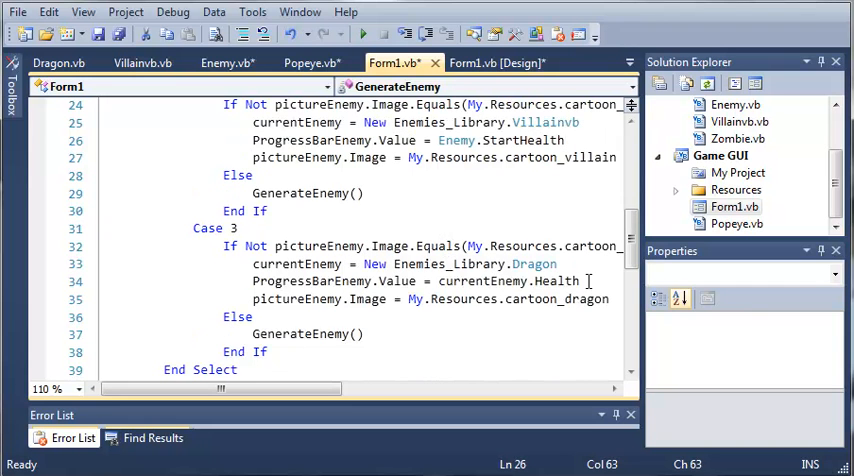
drag(580, 282, 446, 282)
text(E)
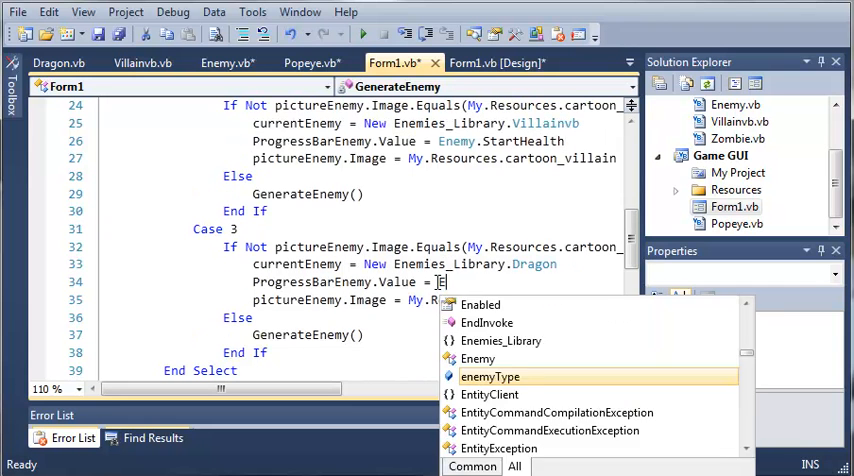
text(nemy.Value = Enemy.Sta)
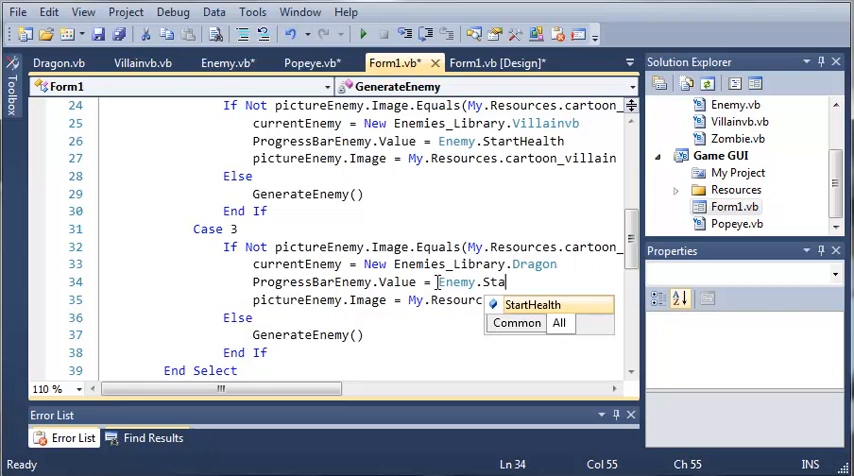
text(rtHealth)
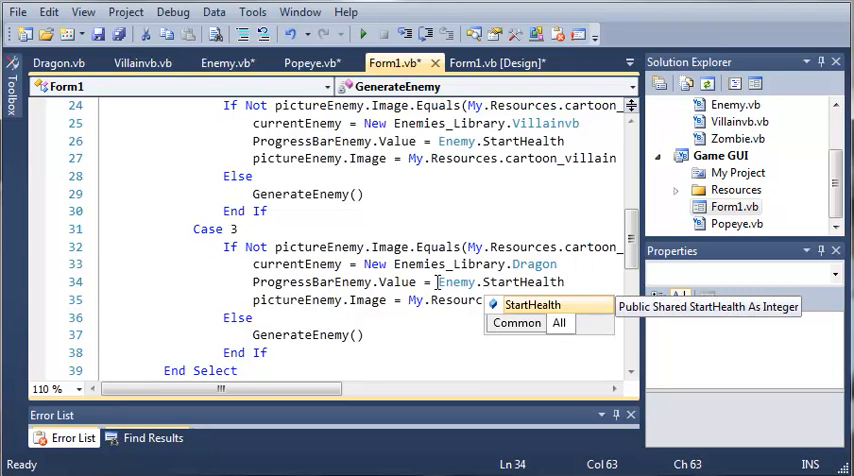
click(490, 180)
scroll(458, 223, down, 3)
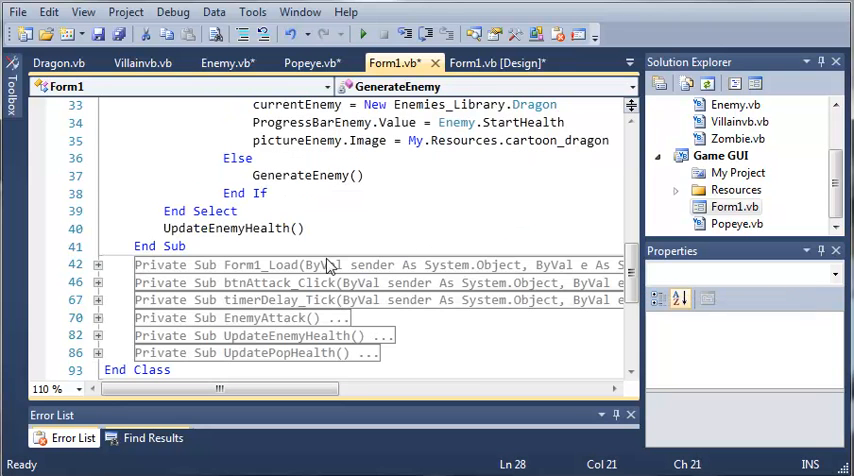
scroll(311, 247, up, 5)
scroll(311, 247, up, 5)
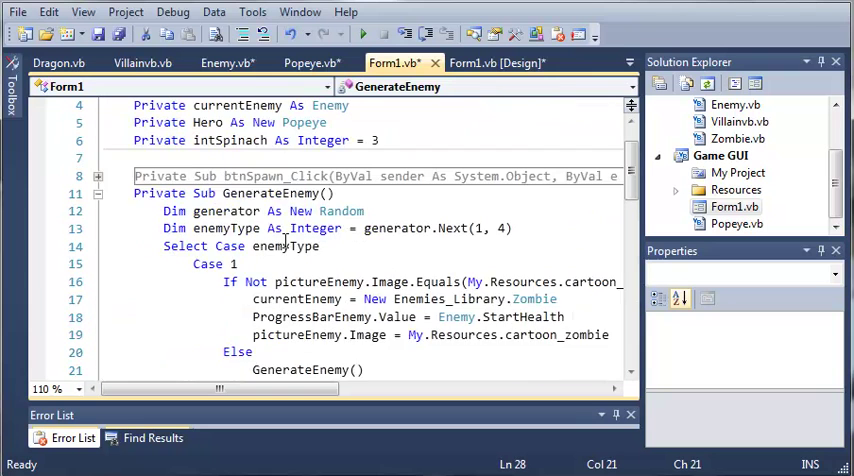
Collapse GenerateEnemy and UpdateEnemyHealth so Form1's routines show as one-line outlines.
click(98, 194)
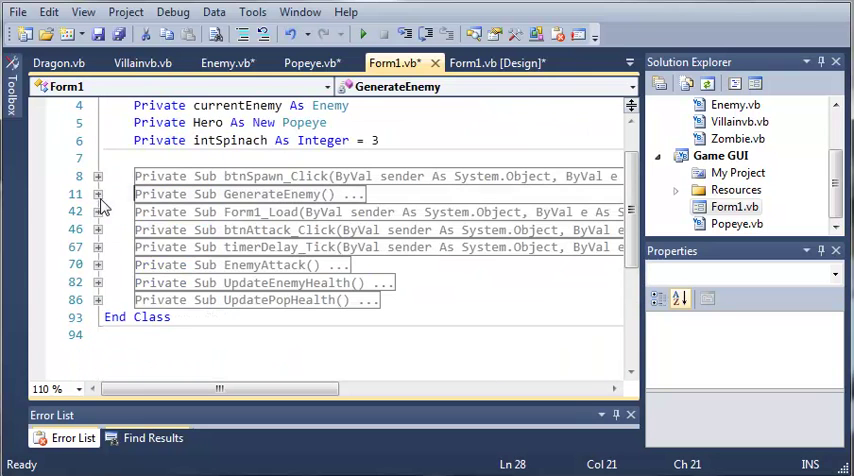
click(98, 282)
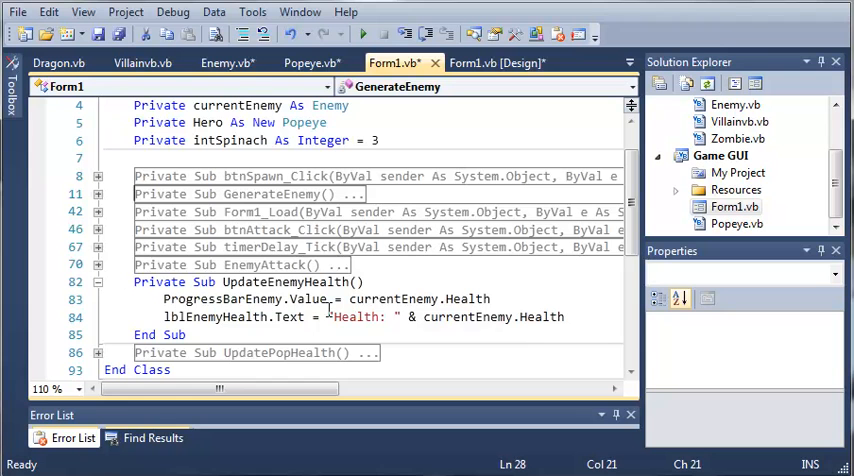
click(98, 282)
scroll(200, 300, up, 3)
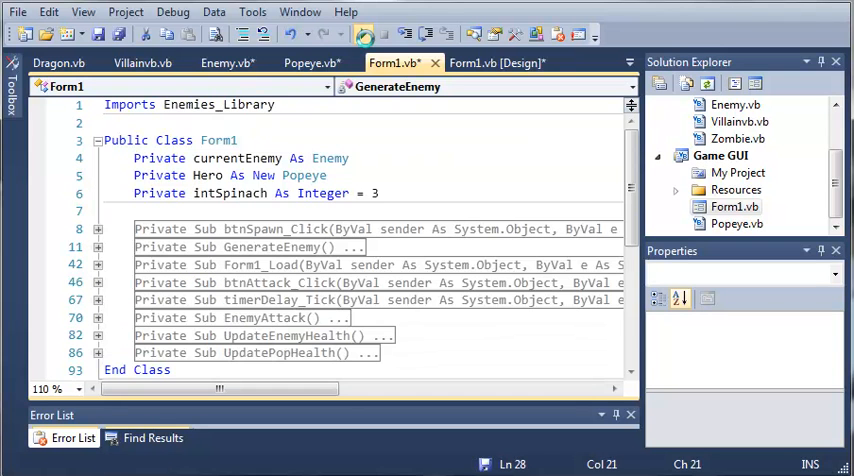
Run the game, attack before any enemy exists, and stop debugging after the NullReferenceException.
click(363, 35)
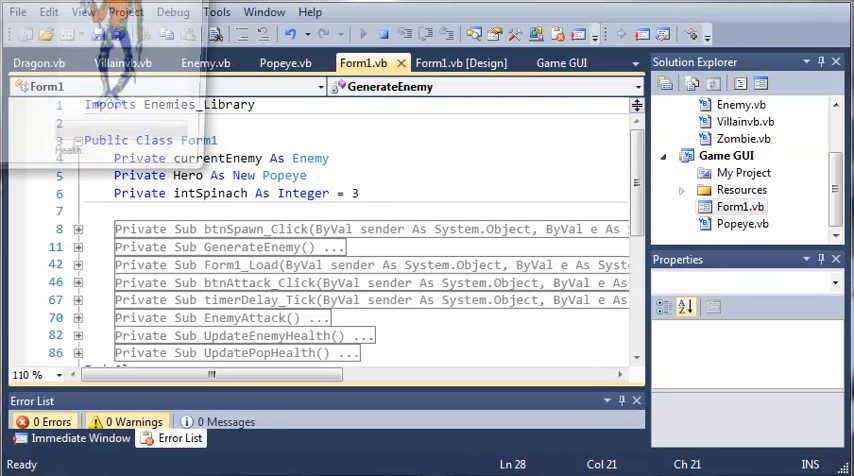
drag(100, 5, 355, 170)
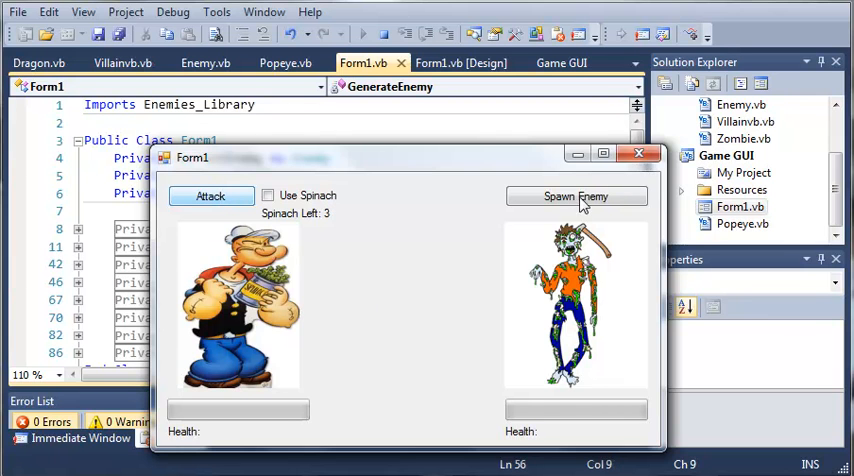
click(210, 196)
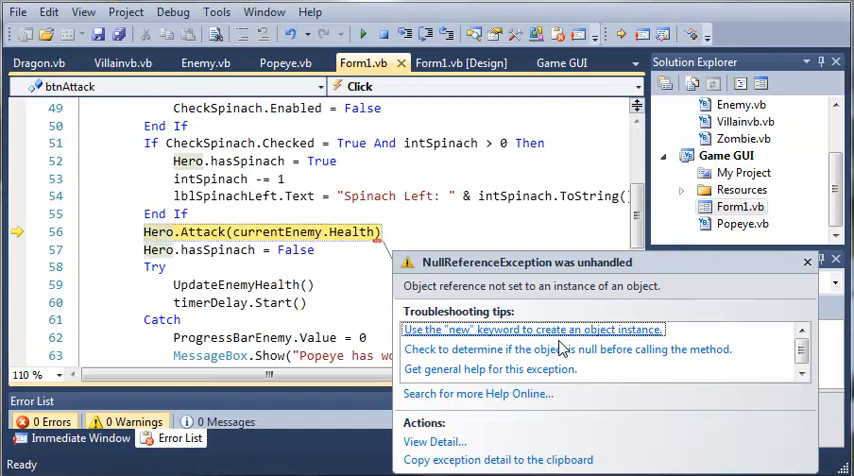
key(shift+F5)
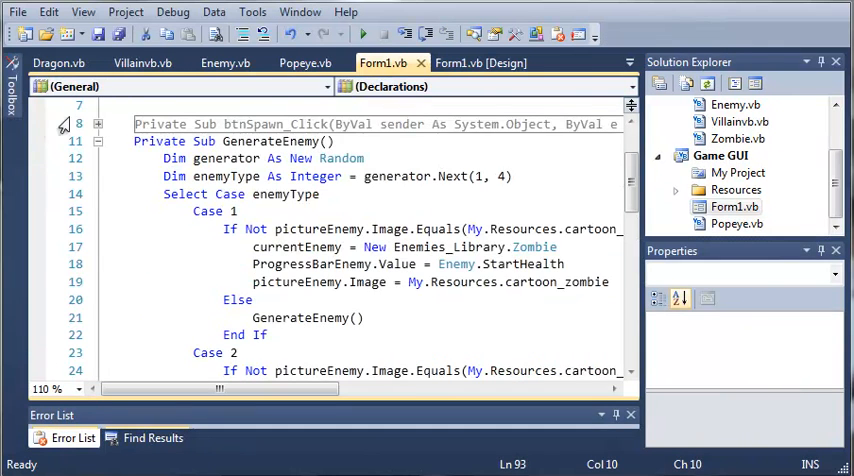
Set ProgressBarPopeye's Maximum to 250 in the Form1 designer and return to the code.
click(98, 141)
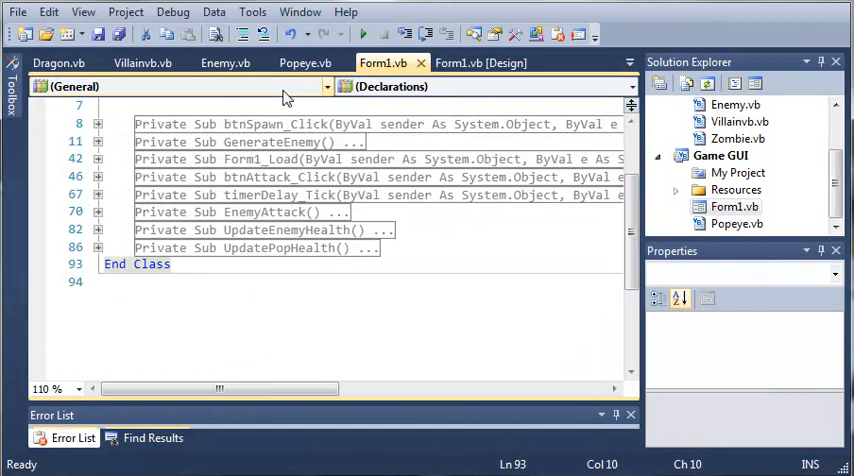
click(465, 63)
click(111, 261)
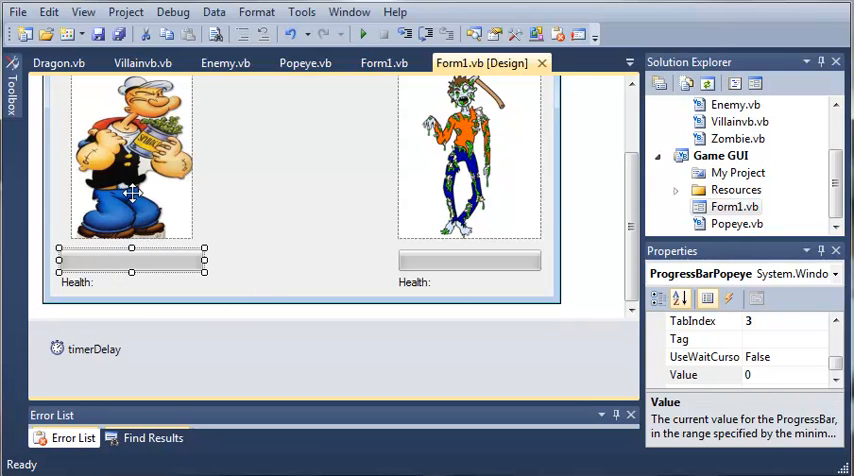
scroll(244, 204, up, 3)
scroll(244, 204, down, 3)
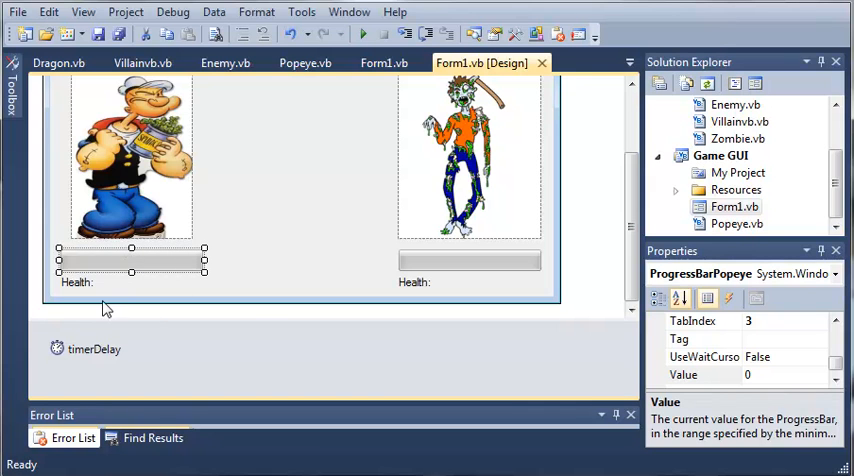
scroll(840, 375, up, 2)
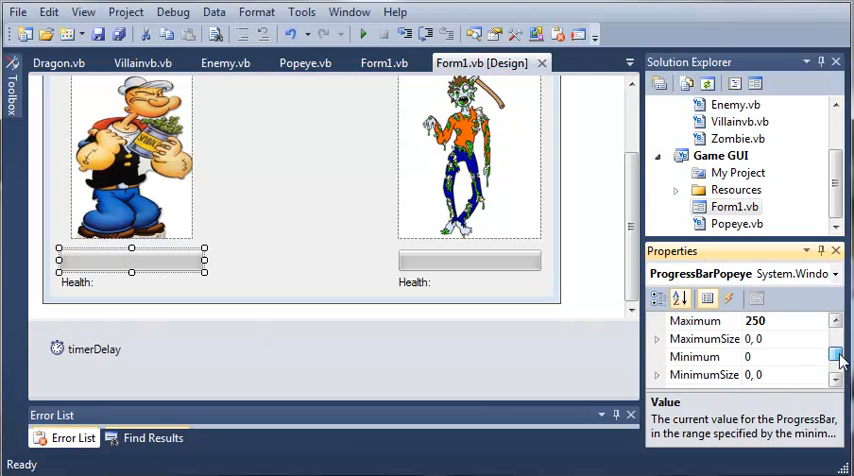
scroll(840, 360, up, 1)
click(768, 357)
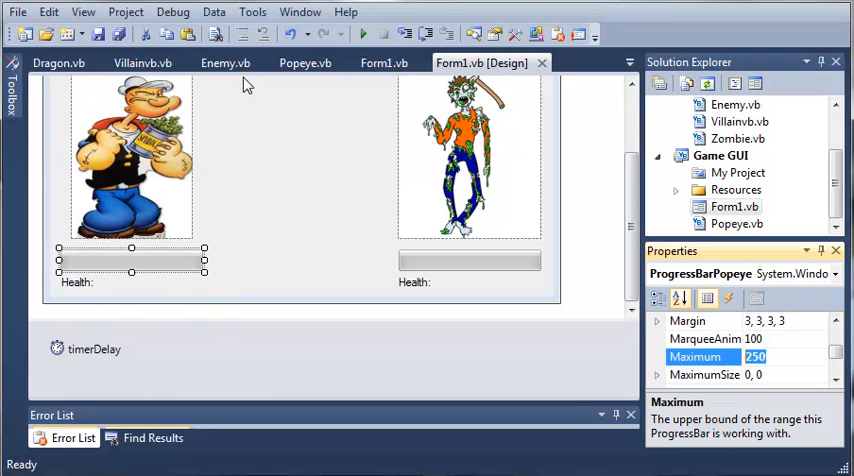
click(383, 63)
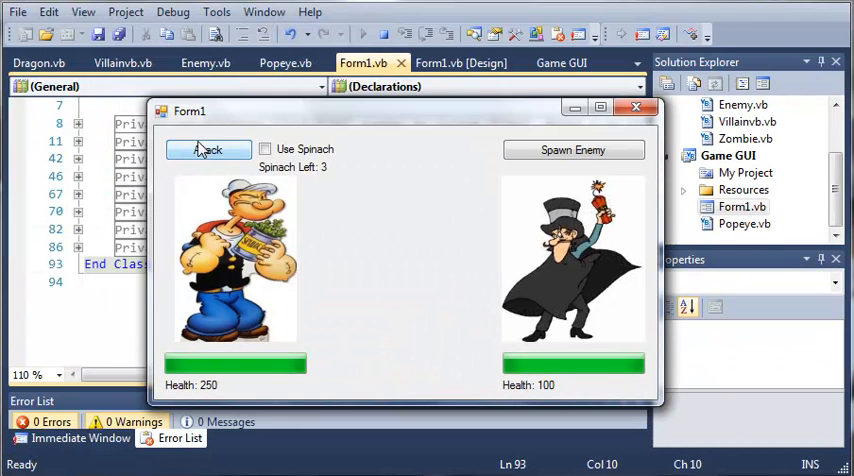
click(207, 150)
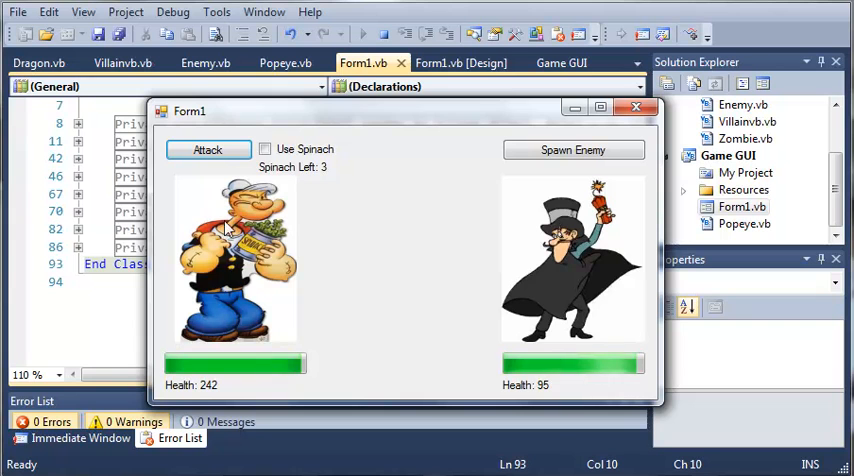
click(265, 149)
click(215, 152)
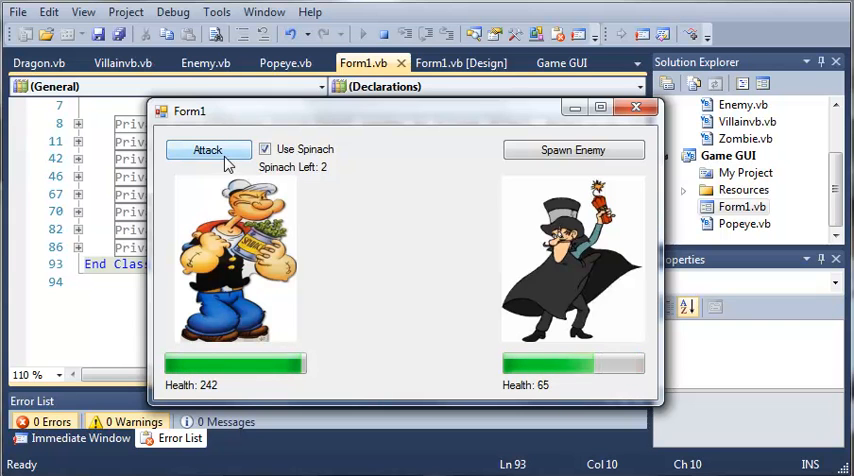
click(215, 152)
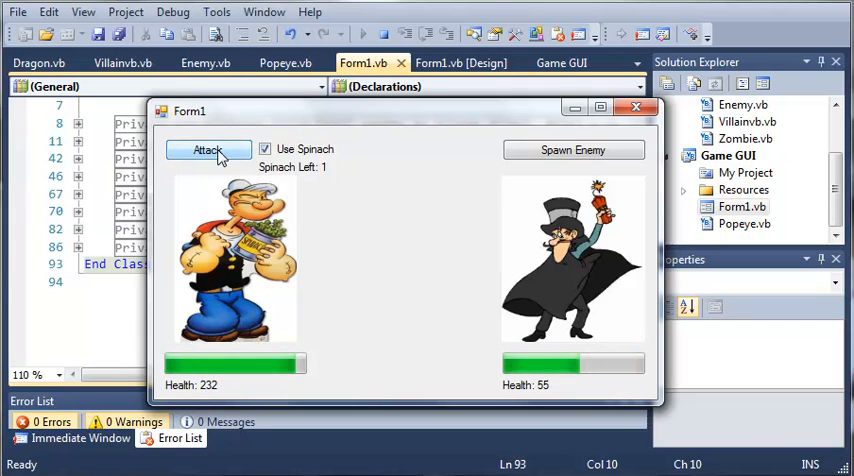
click(215, 152)
click(215, 152)
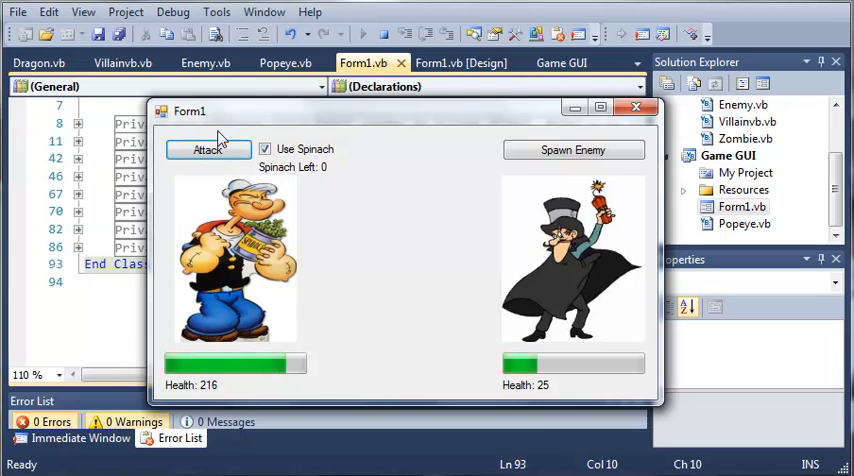
drag(222, 123, 207, 115)
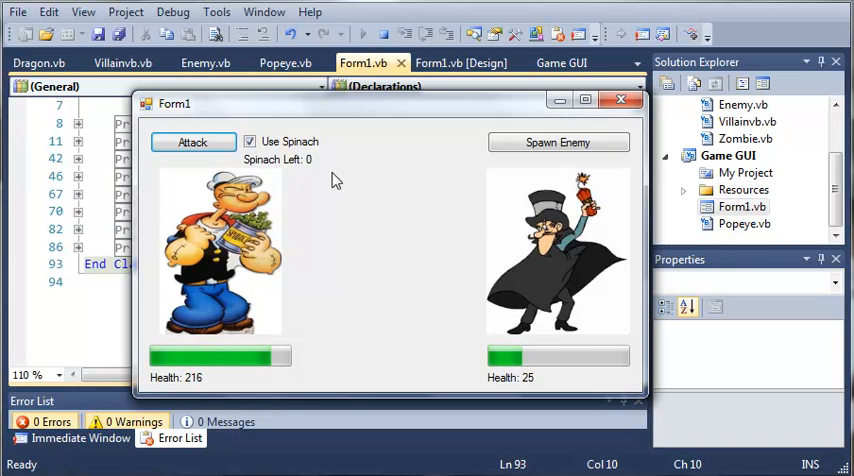
click(621, 100)
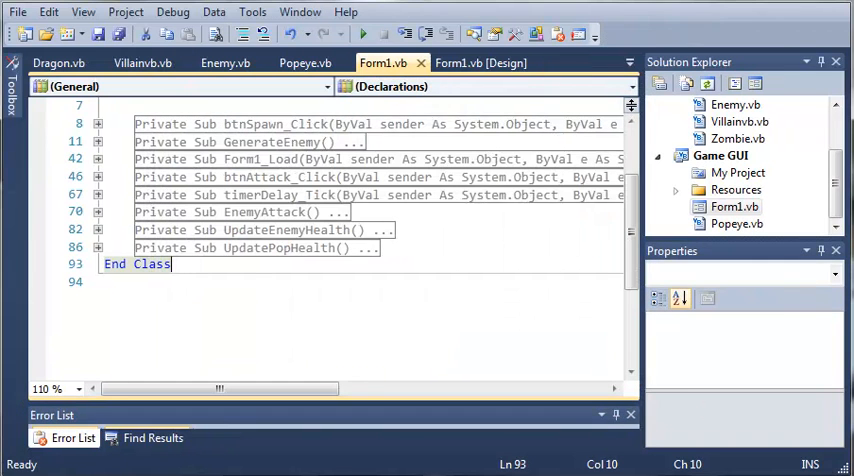